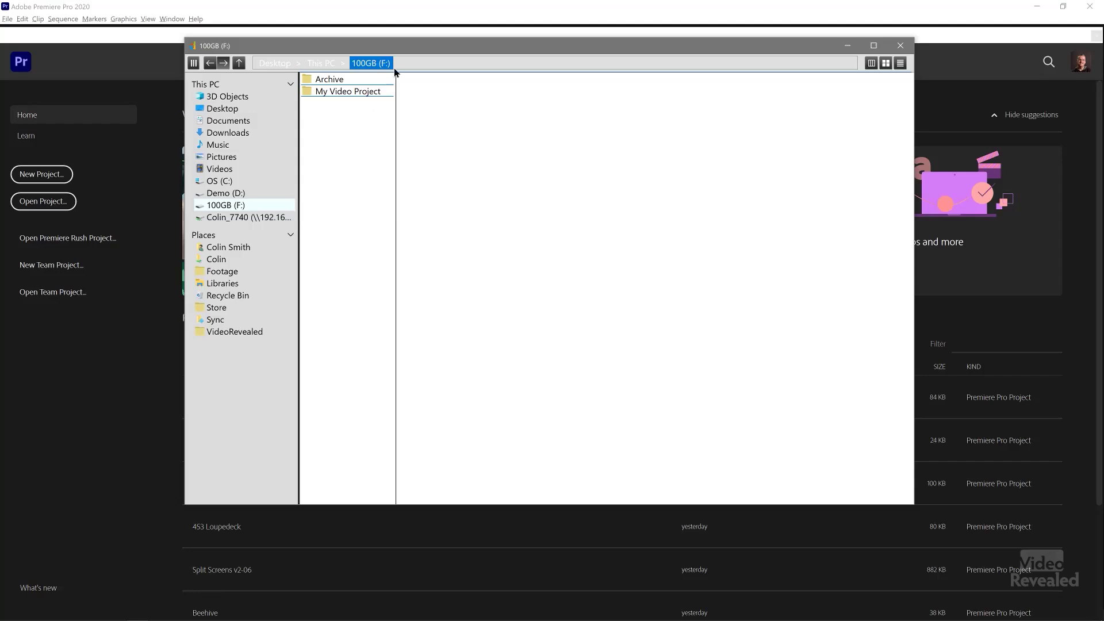
Move the Direttore File Manager window showing the F: drive slightly lower
drag(428, 51, 434, 85)
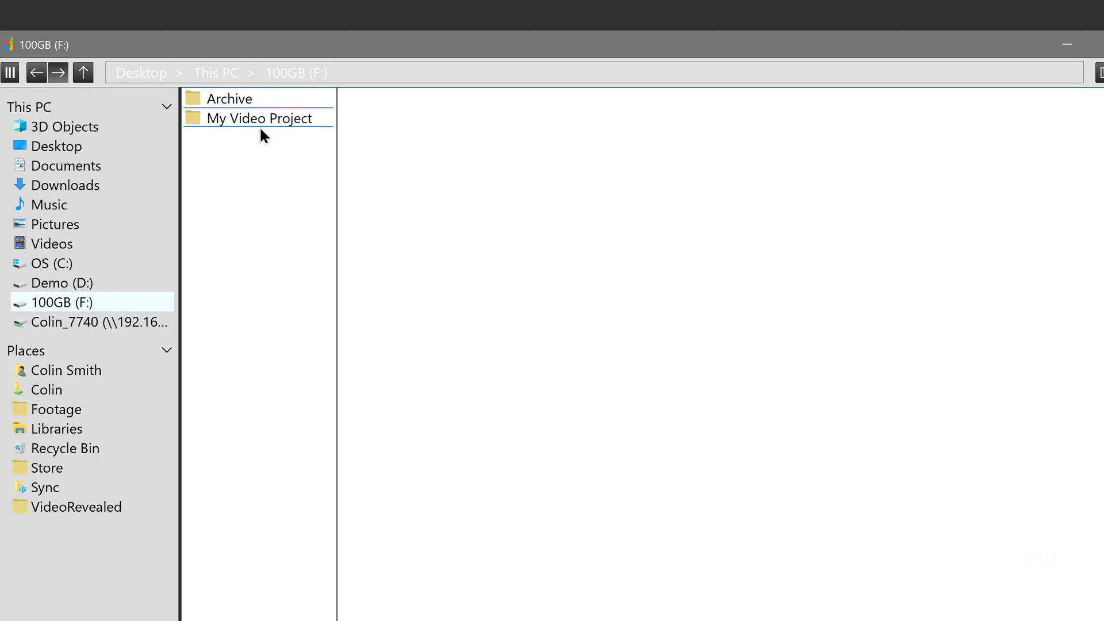
Browse My Video Project's Video, Graphics, JPEG and Audio folders in Direttore
click(275, 118)
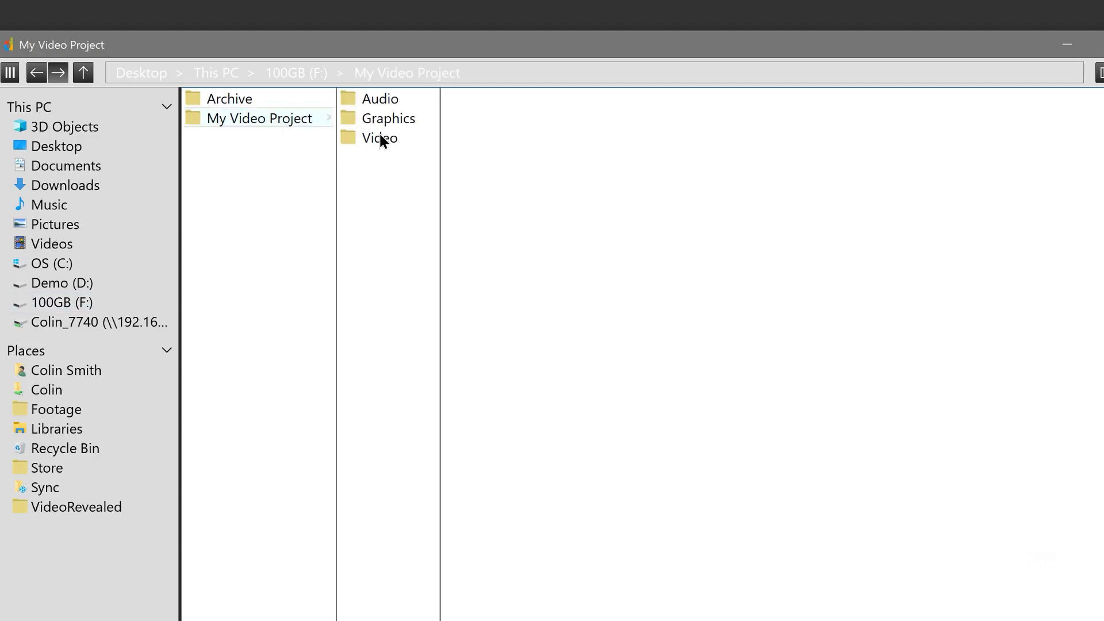
click(380, 139)
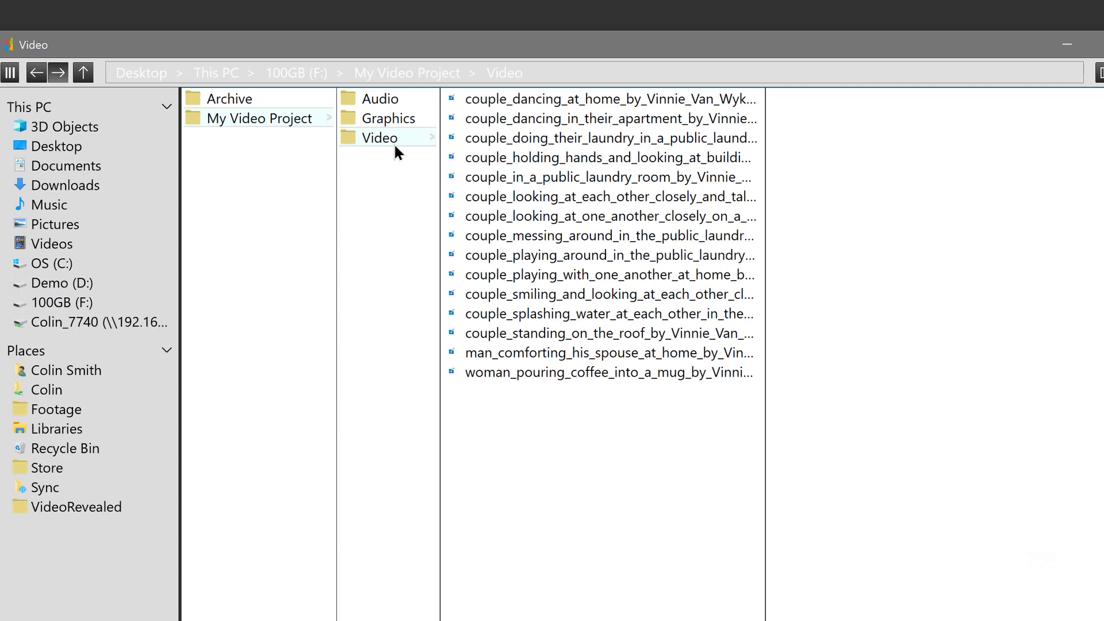
click(395, 116)
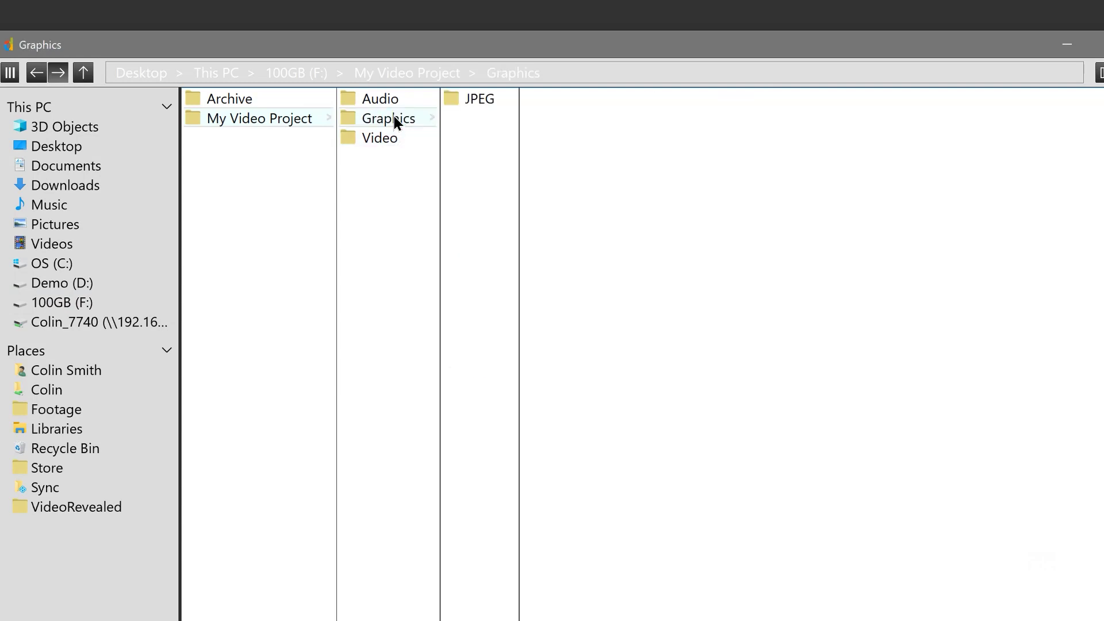
click(471, 99)
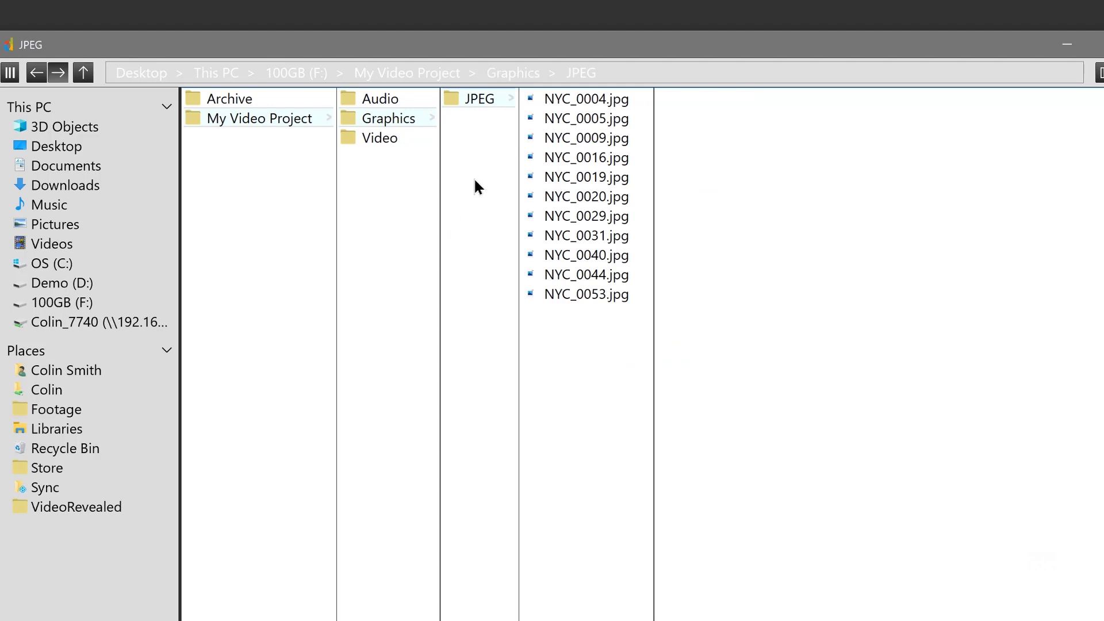
click(395, 98)
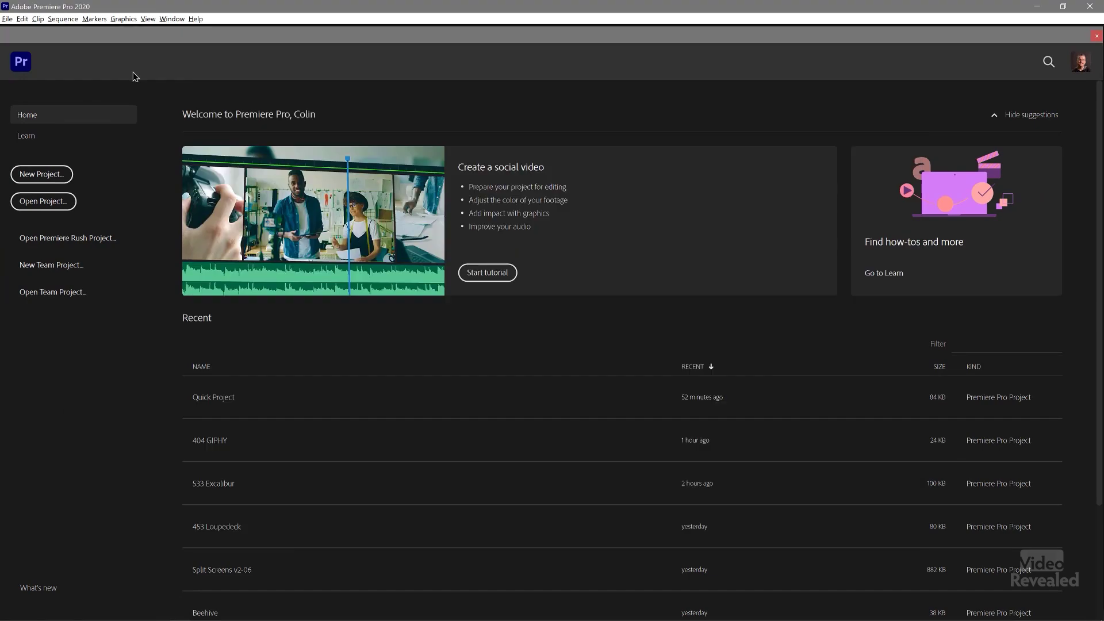
Start a new project and set its location to 100GB (F:) > My Video Project
click(49, 176)
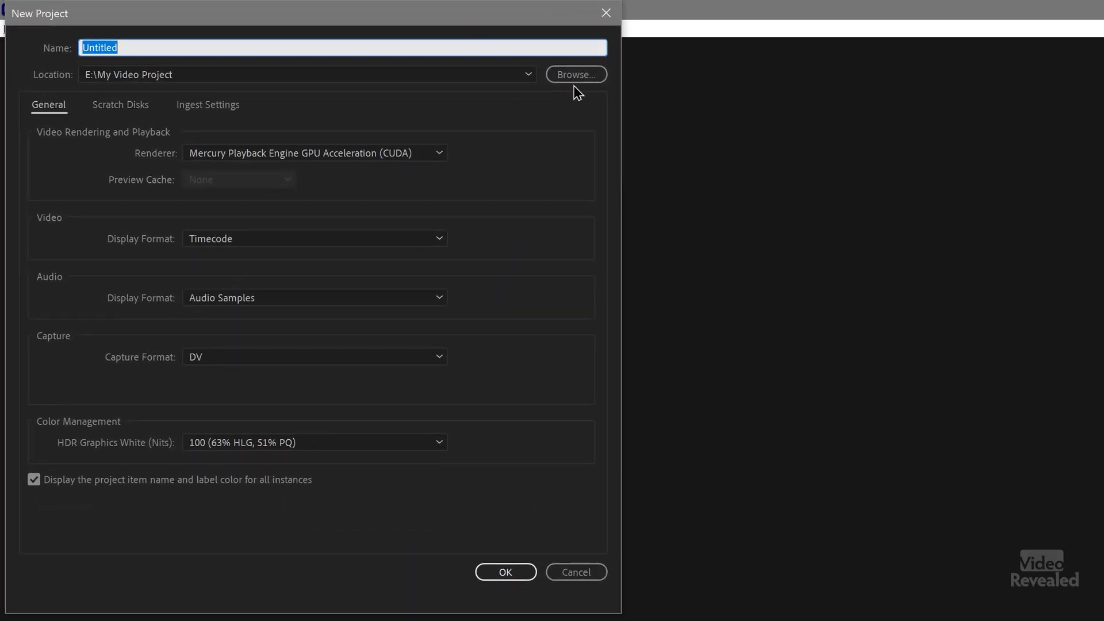
click(576, 78)
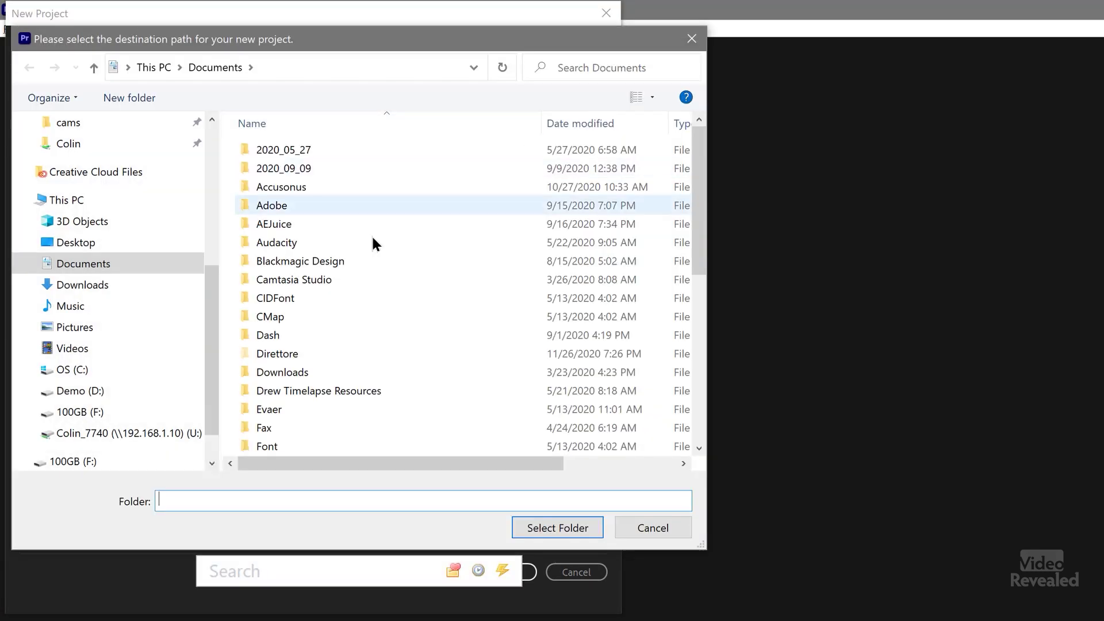
click(113, 411)
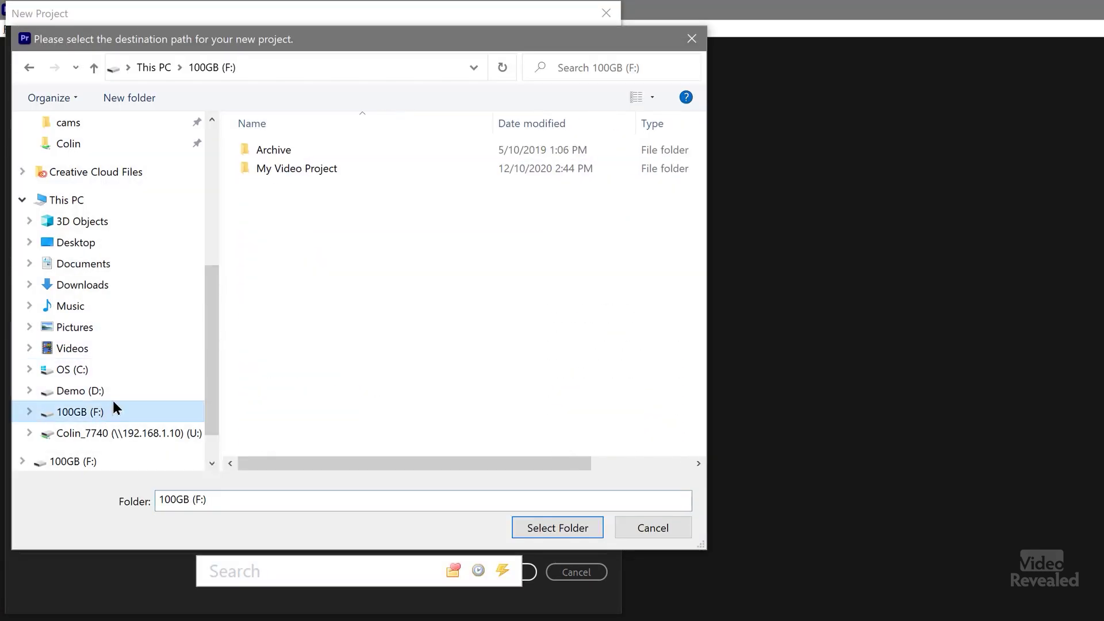
double_click(331, 171)
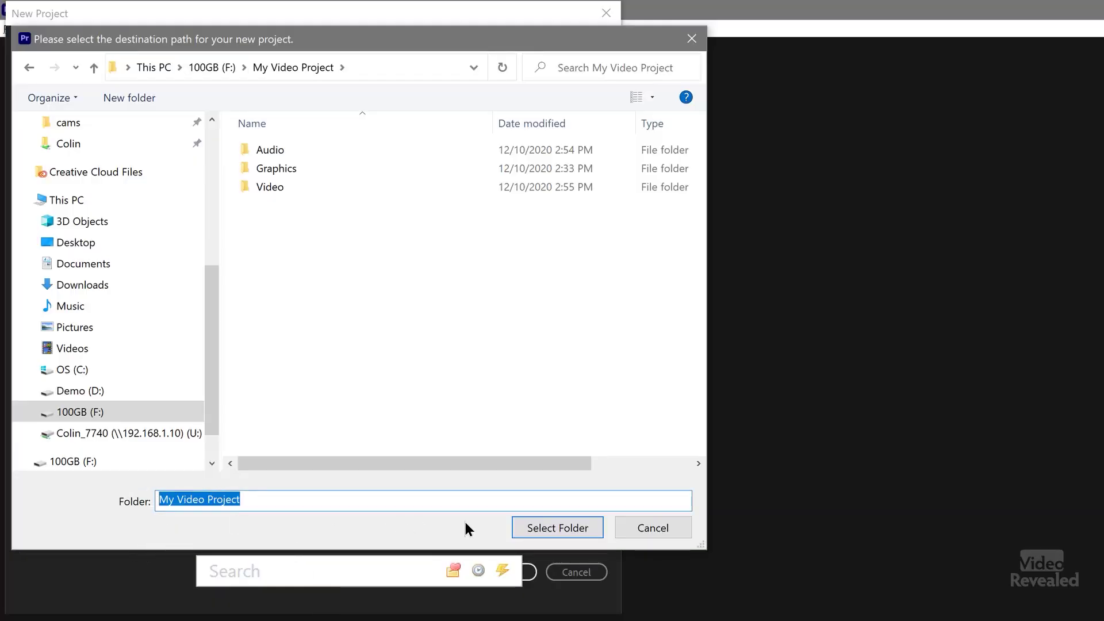
click(575, 527)
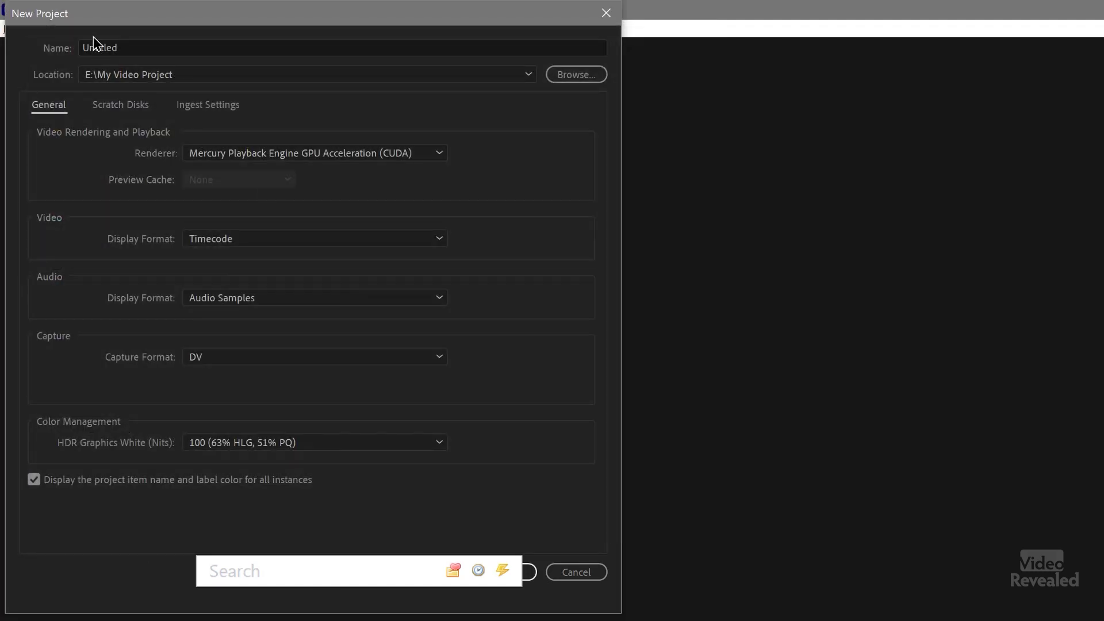
Name the project 'My Video Project' and view its scratch disk locations
click(142, 47)
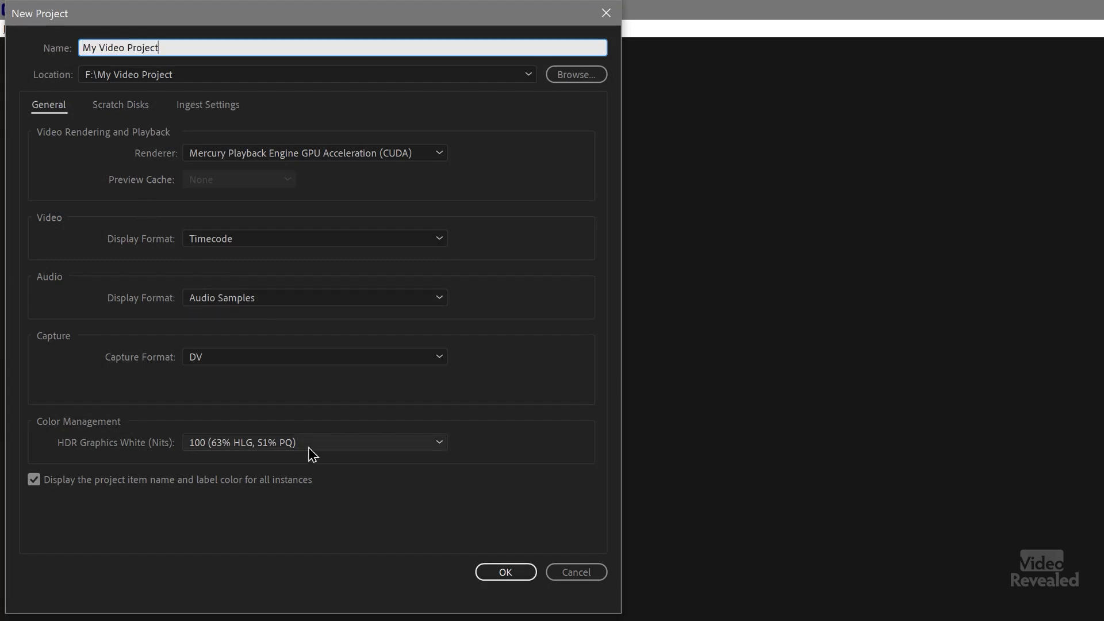
click(512, 309)
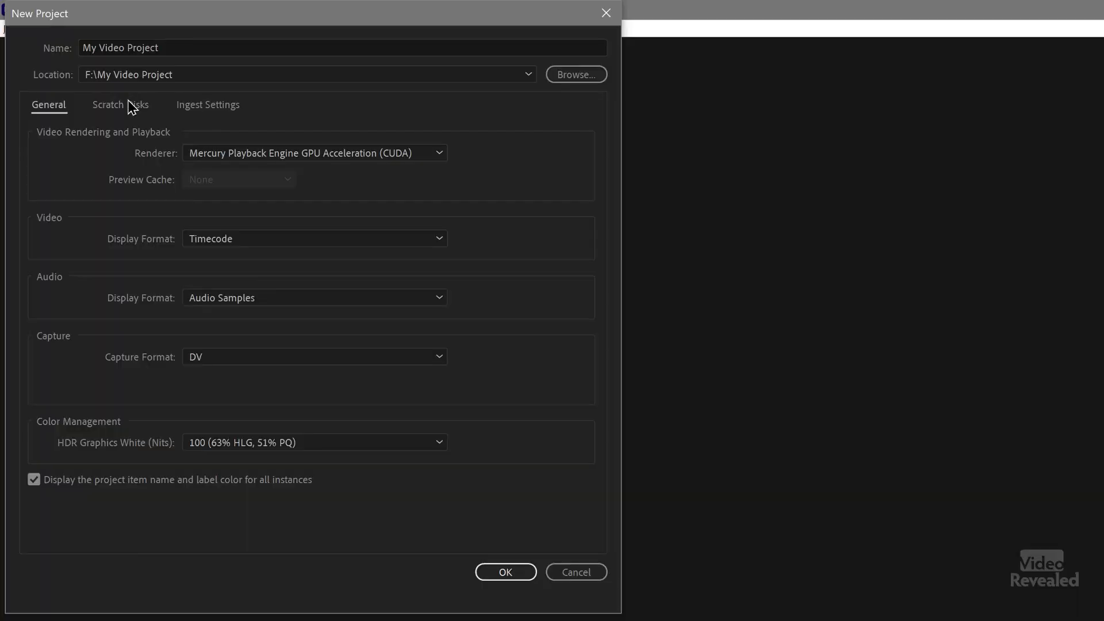
click(132, 107)
Try Documents for Captured Video, revert to Same as Project, then review Ingest Settings
click(330, 138)
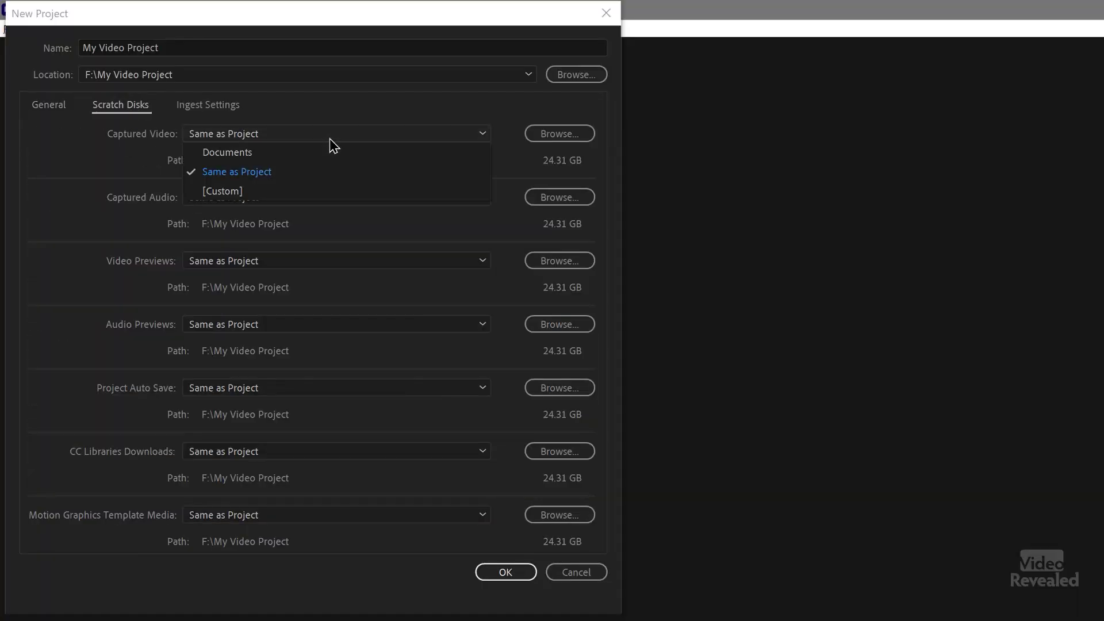
click(268, 152)
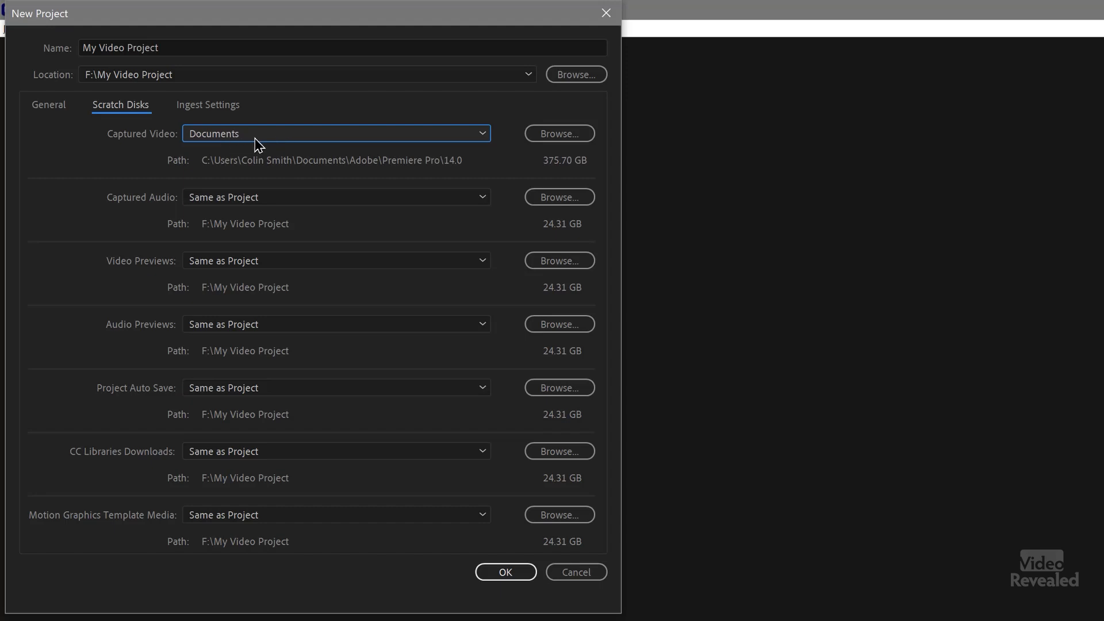
click(255, 138)
click(261, 169)
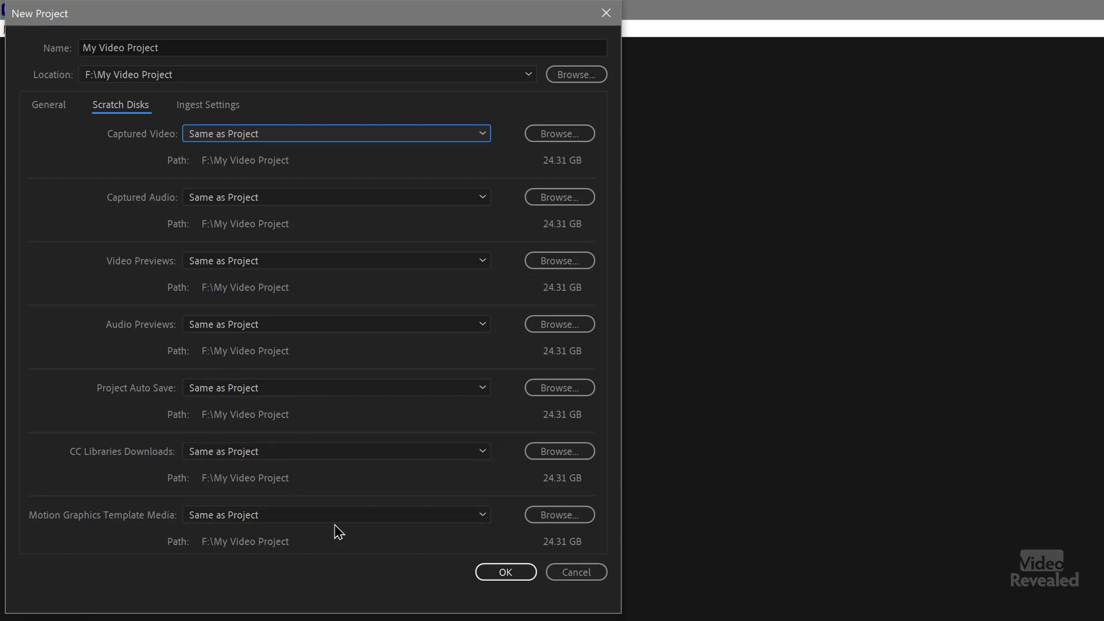
click(237, 107)
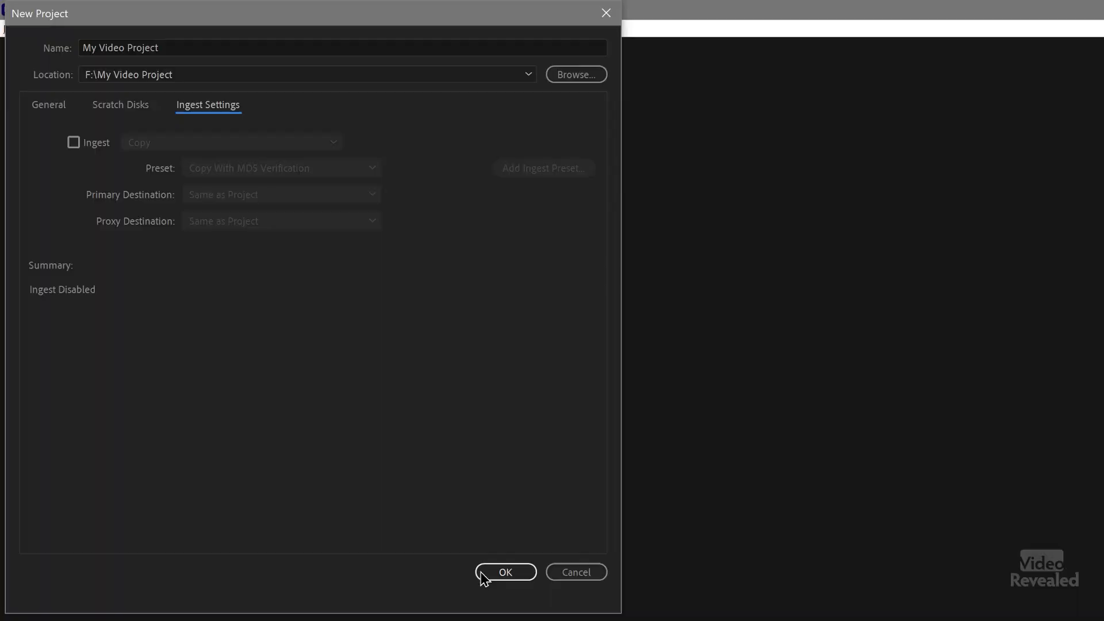
Confirm the New Project dialog to create My Video Project.prproj
click(506, 572)
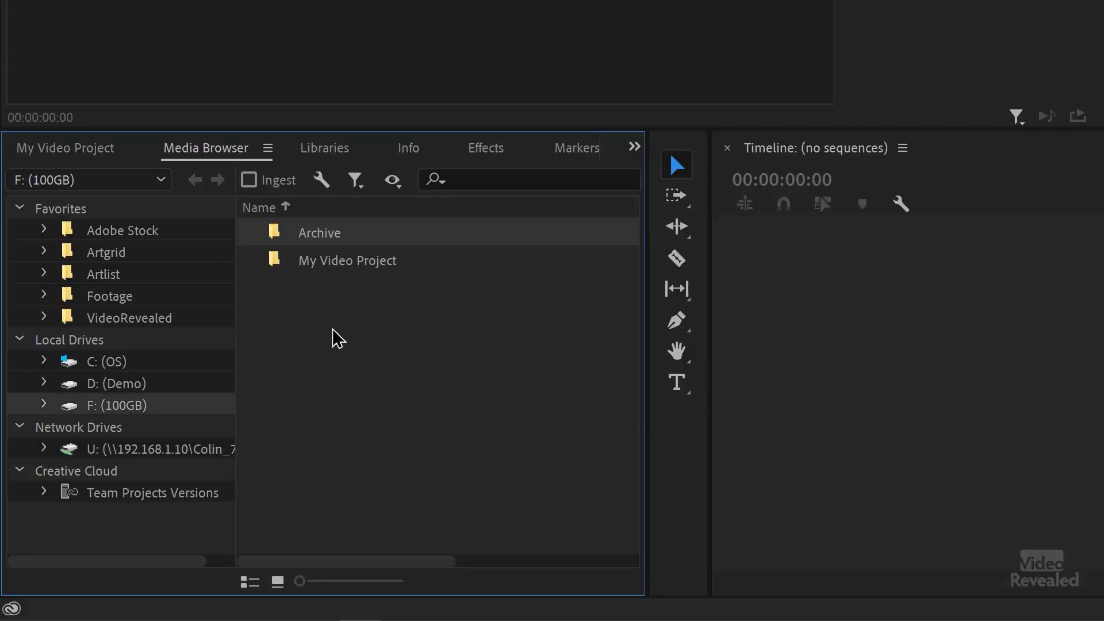
Browse the Audio music files in Media Browser and import the Audio folder
double_click(331, 266)
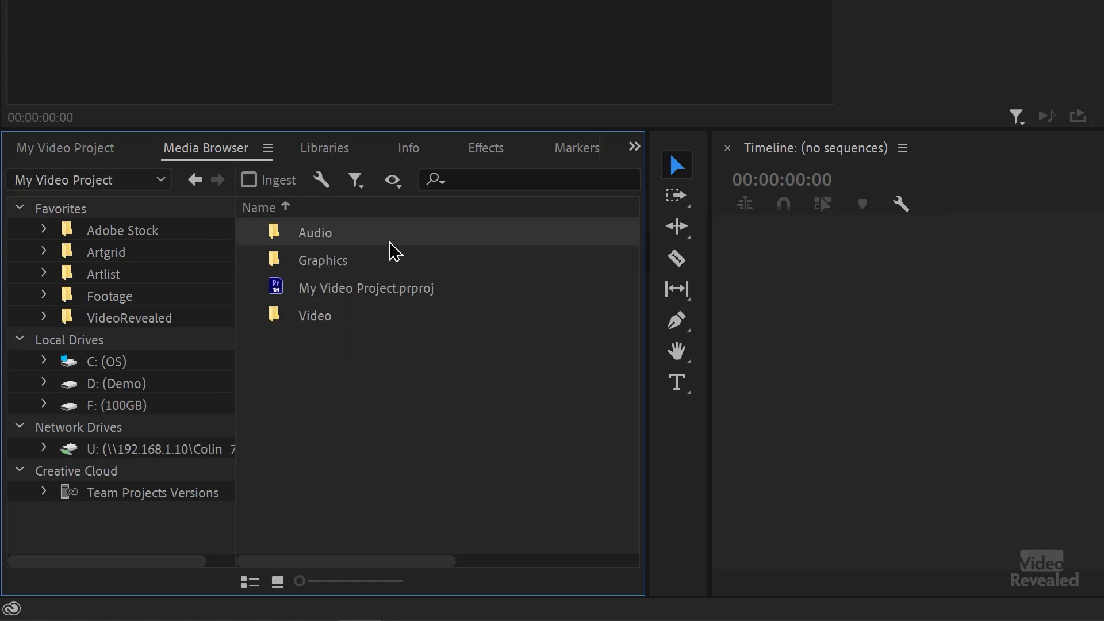
double_click(286, 233)
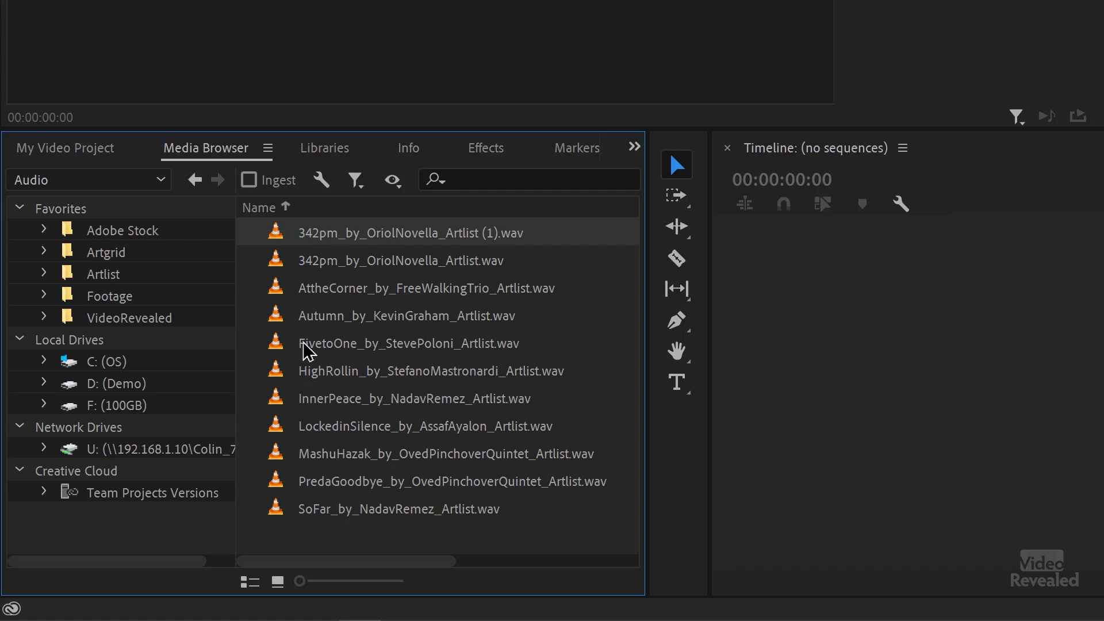
click(196, 181)
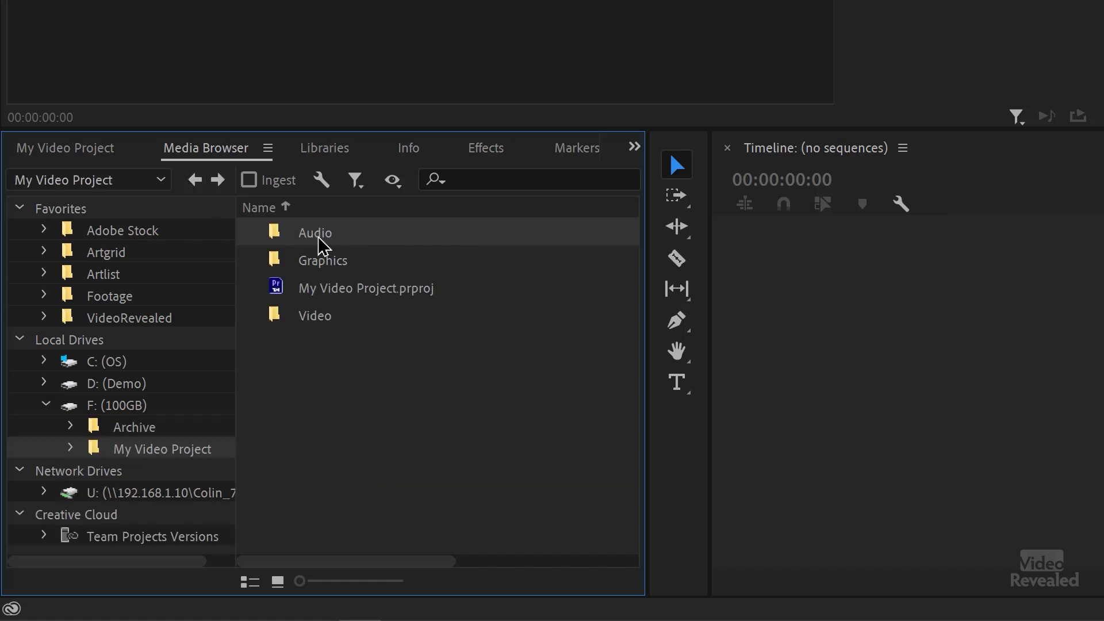
right_click(283, 230)
click(342, 264)
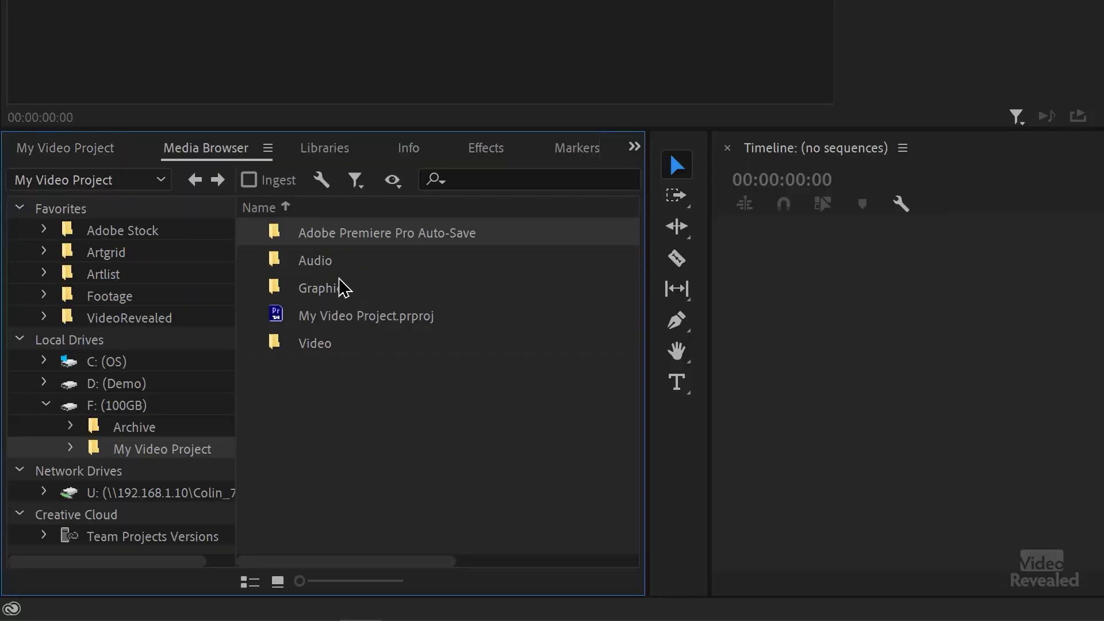
Import the Graphics folder and expand the Audio bin to show its contents
click(317, 292)
right_click(318, 296)
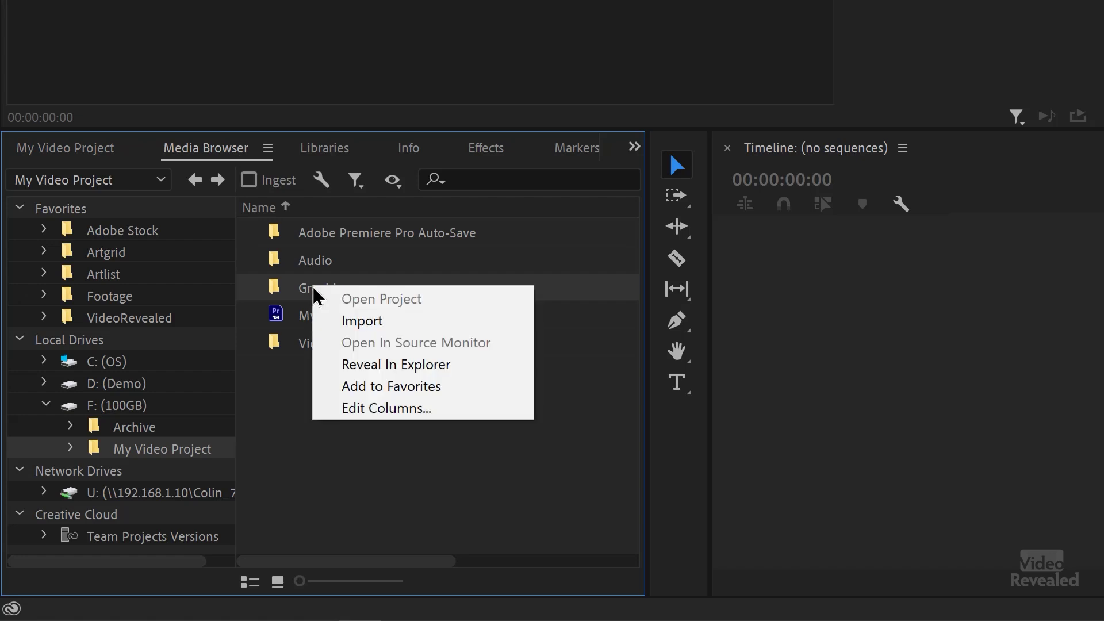
click(350, 318)
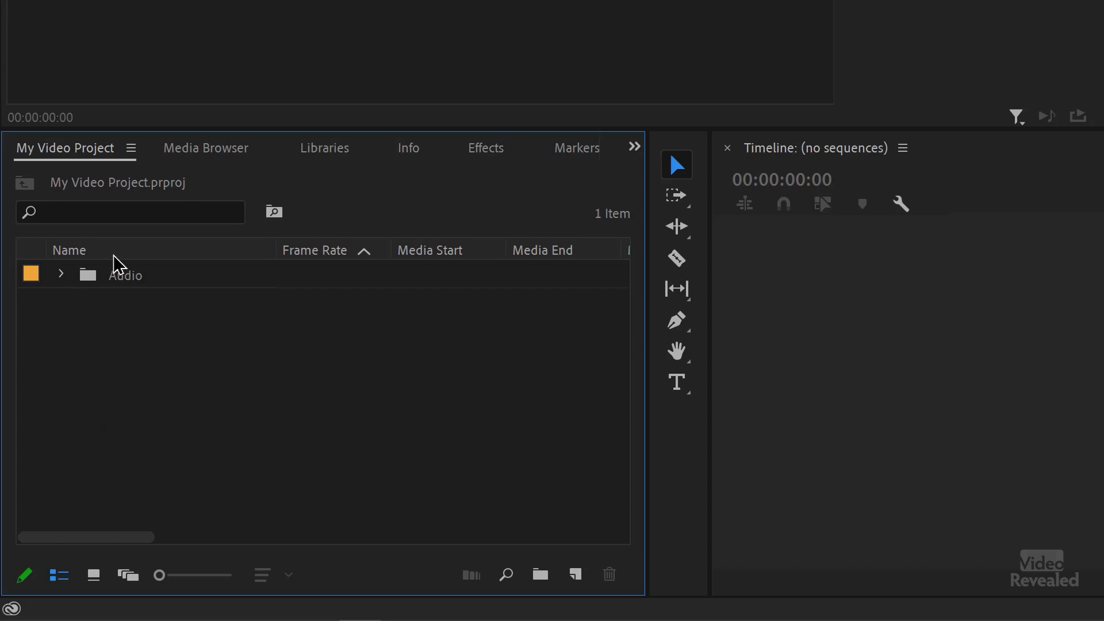
click(61, 274)
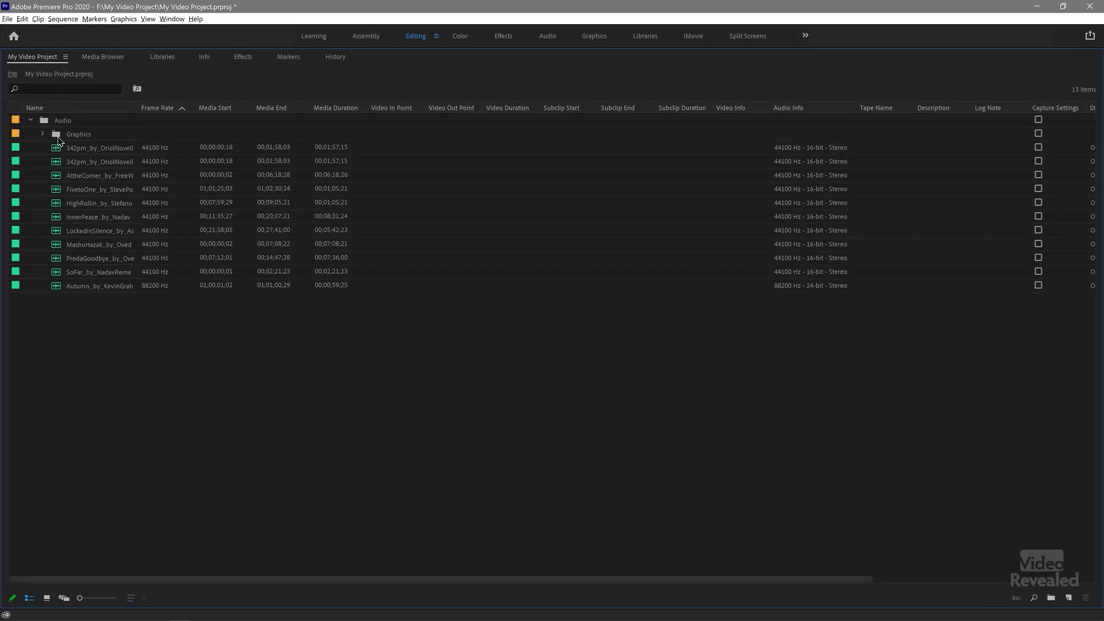
Move the Graphics bin to top level beside Audio and expand its JPEG bin
click(58, 138)
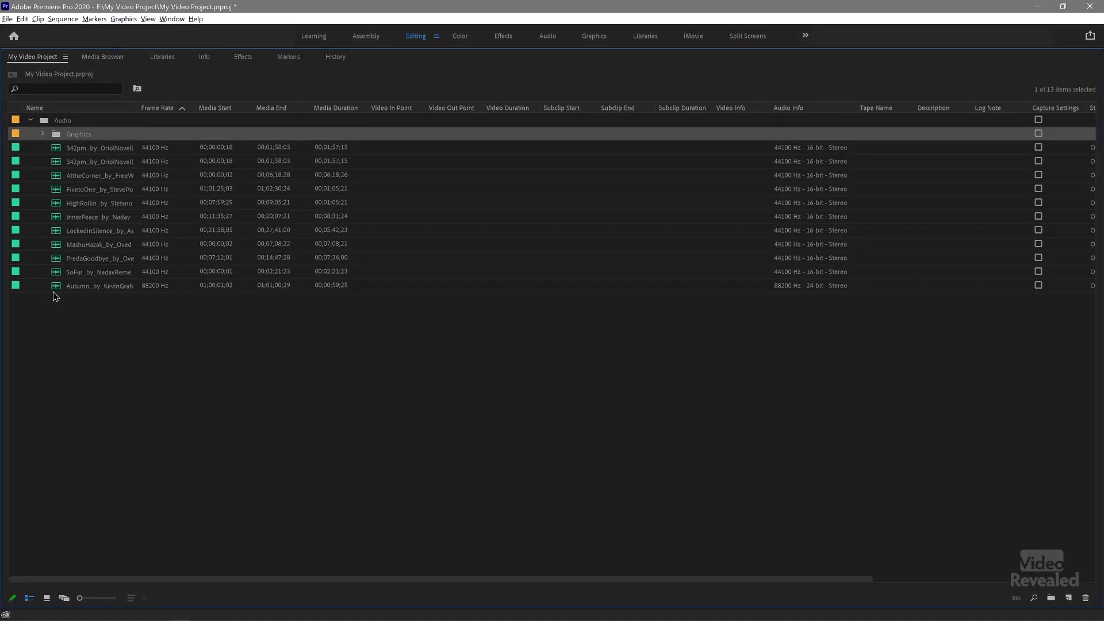
drag(53, 298, 53, 328)
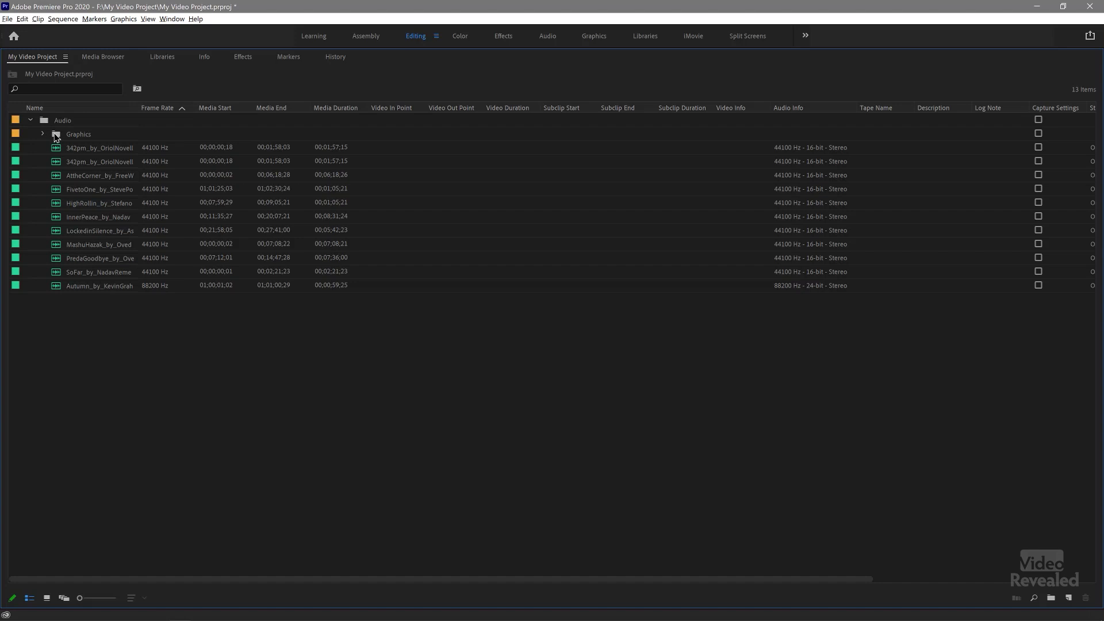
drag(56, 137, 48, 321)
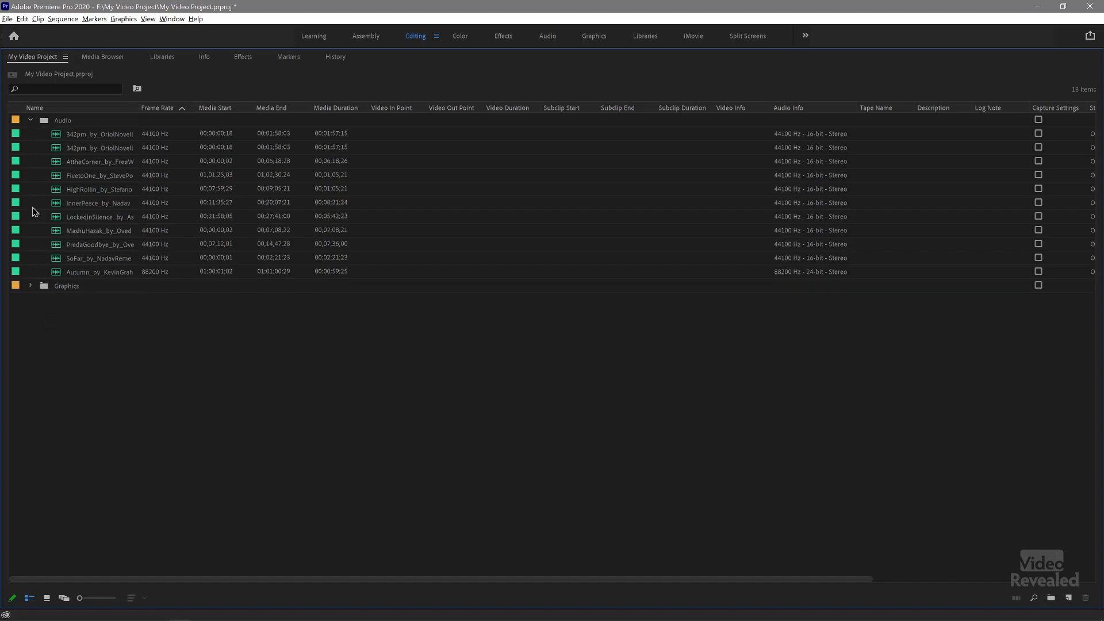
click(31, 121)
click(33, 135)
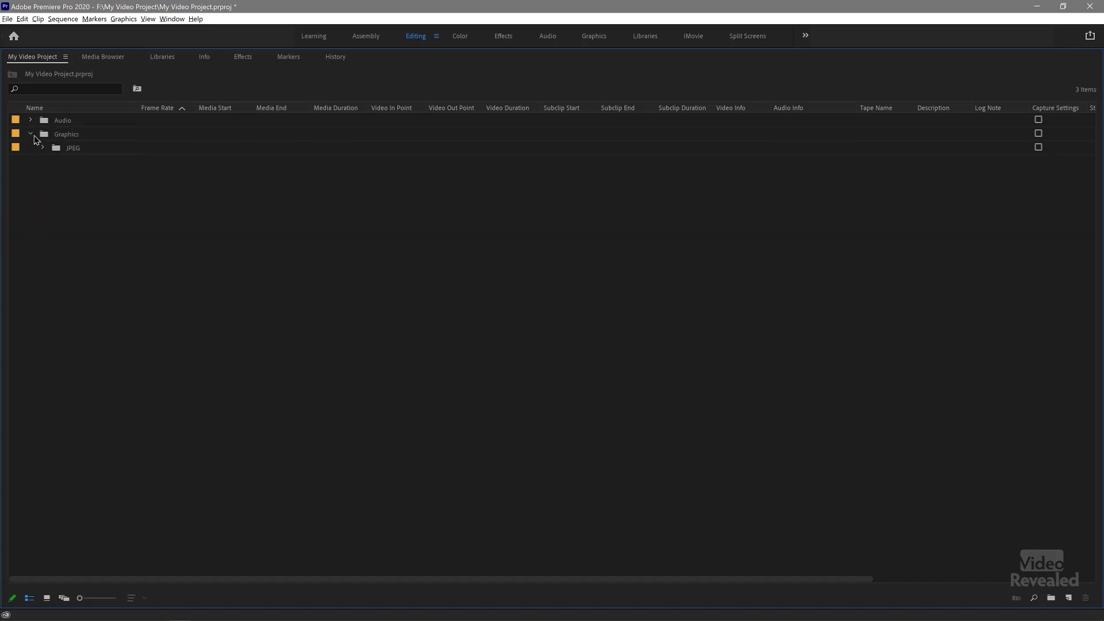
click(42, 148)
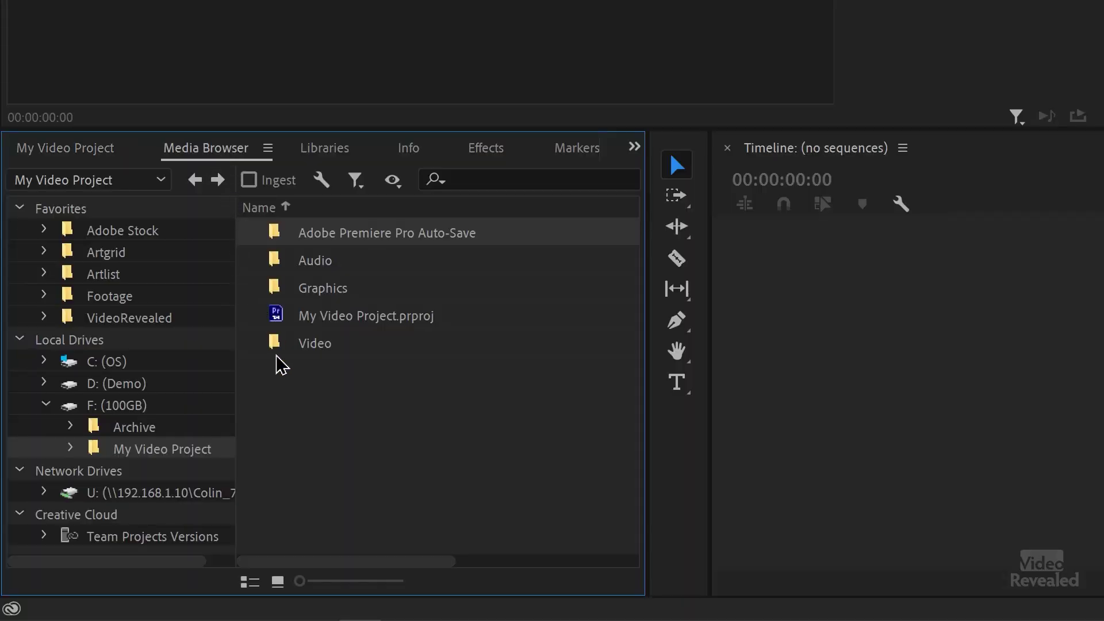
Import the Video folder from the Media Browser as a project bin
click(278, 345)
right_click(293, 351)
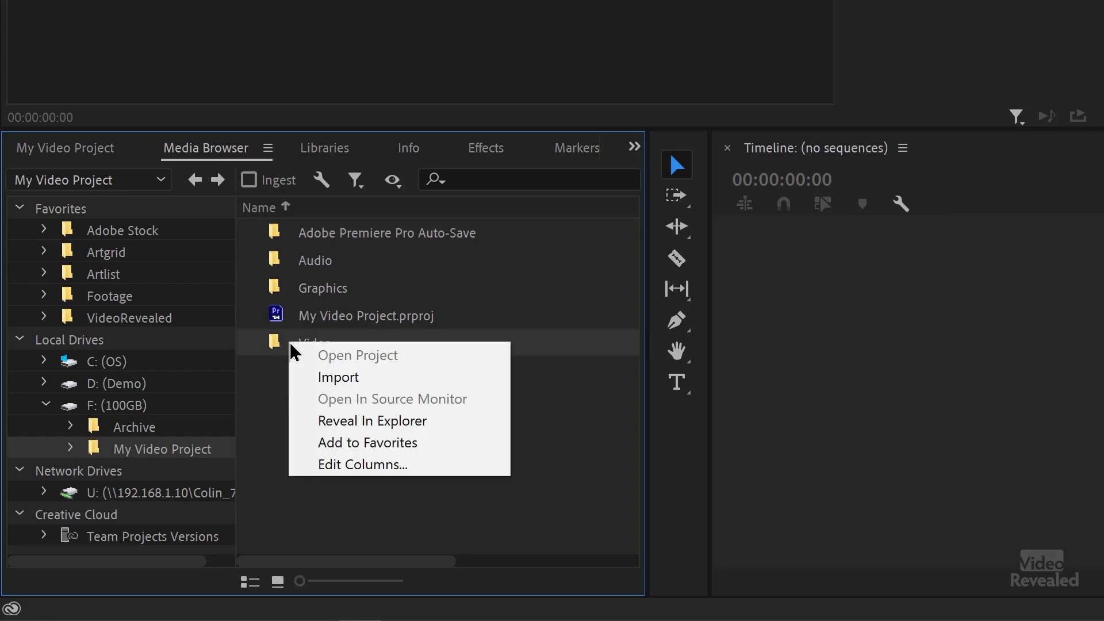
click(339, 378)
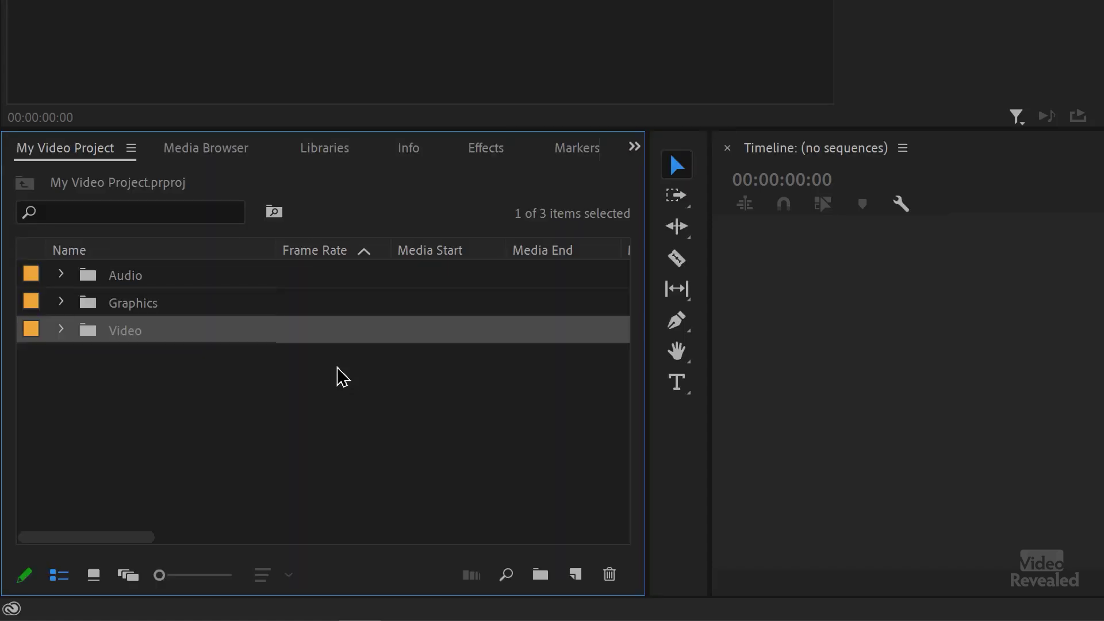
click(85, 345)
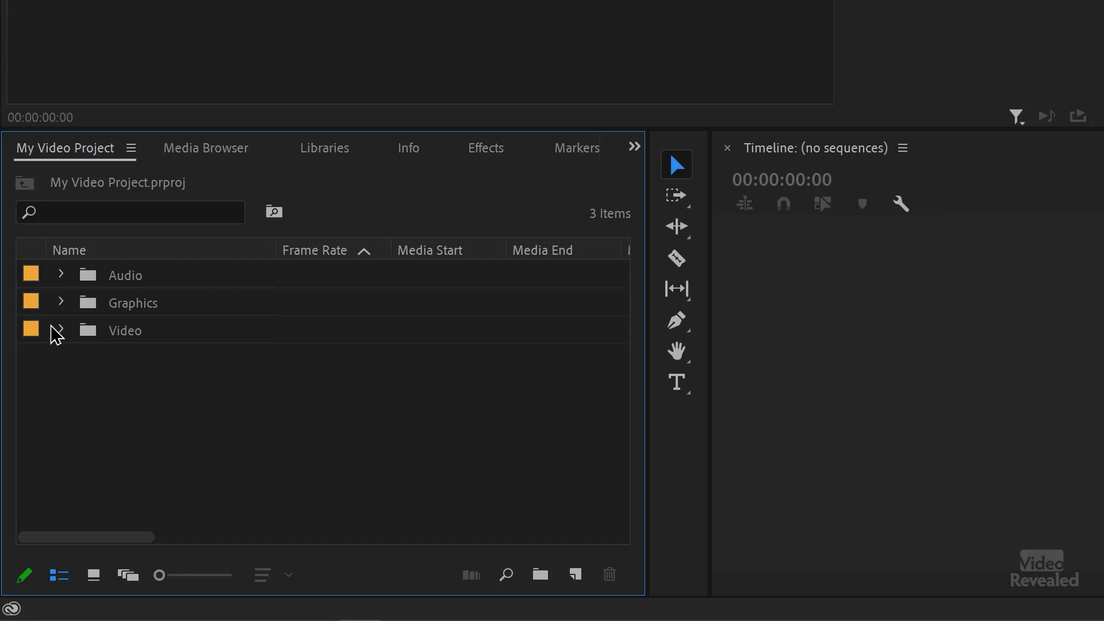
Create a new sequence from the first five couple clips in the Video bin
click(60, 331)
scroll(123, 414, down, 3)
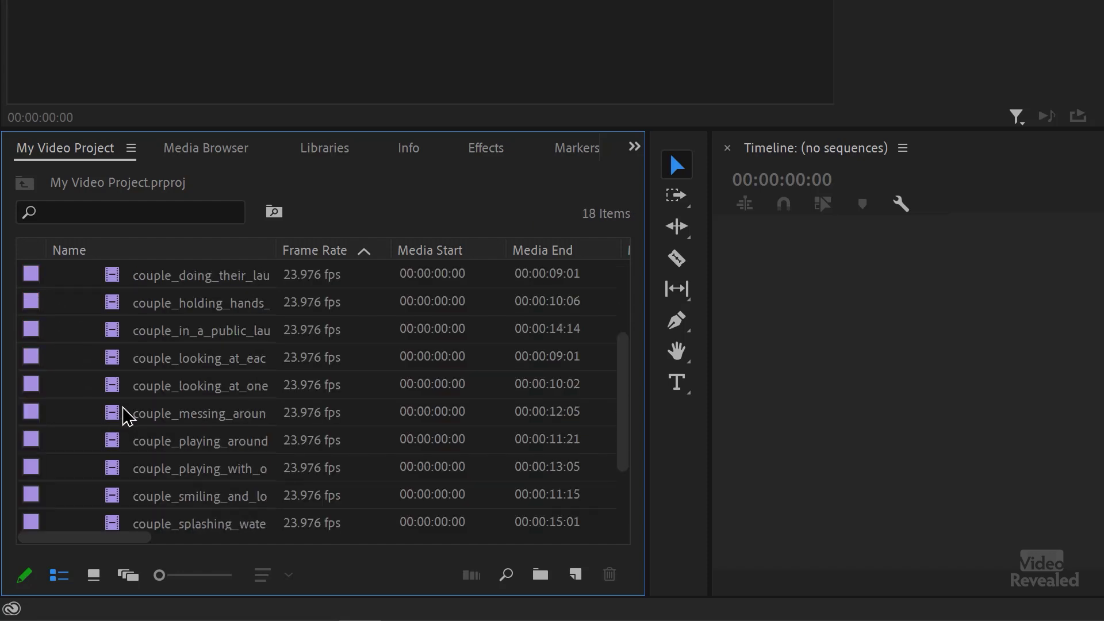
scroll(128, 415, up, 3)
drag(94, 361, 144, 471)
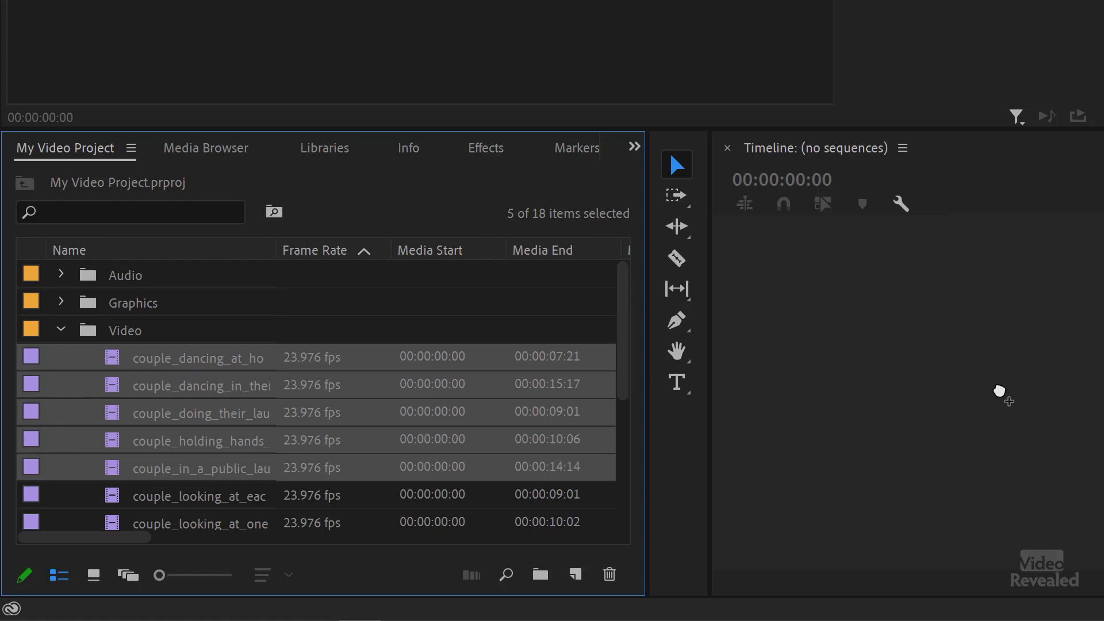
drag(1000, 392, 999, 391)
click(63, 330)
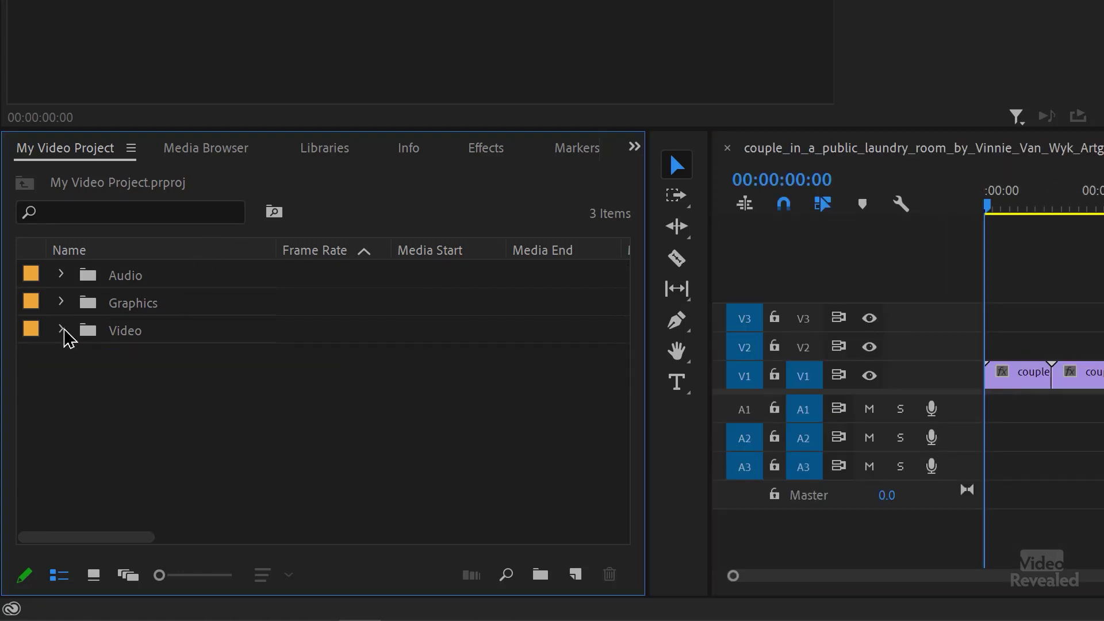
Add five NYC JPEG images (NYC_0004–NYC_0019) after the clips on V1
click(61, 301)
click(85, 330)
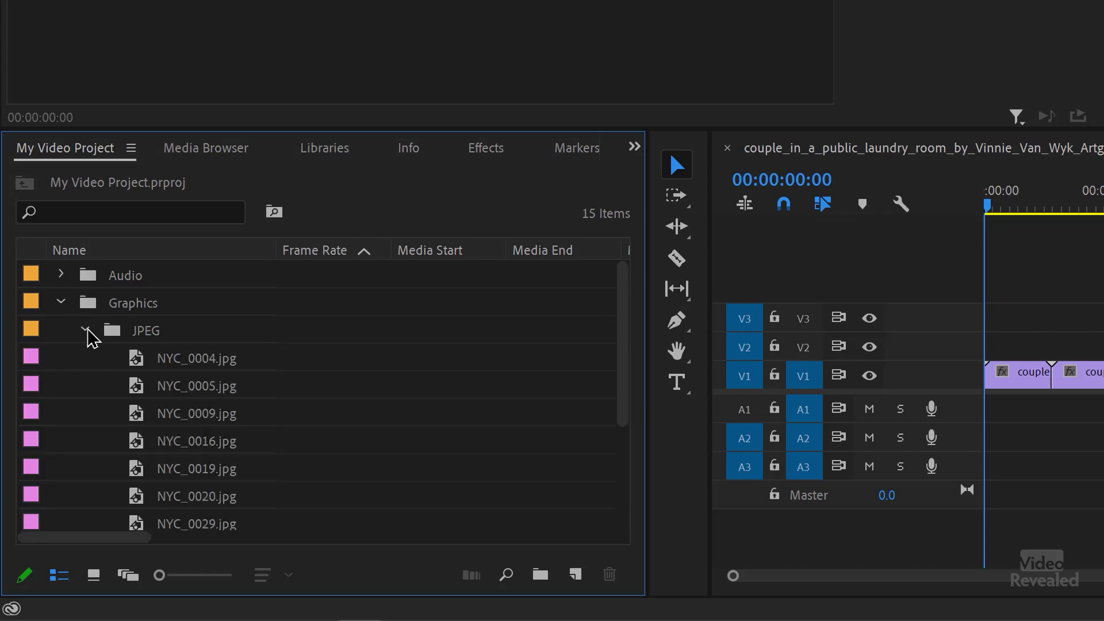
drag(98, 397, 159, 472)
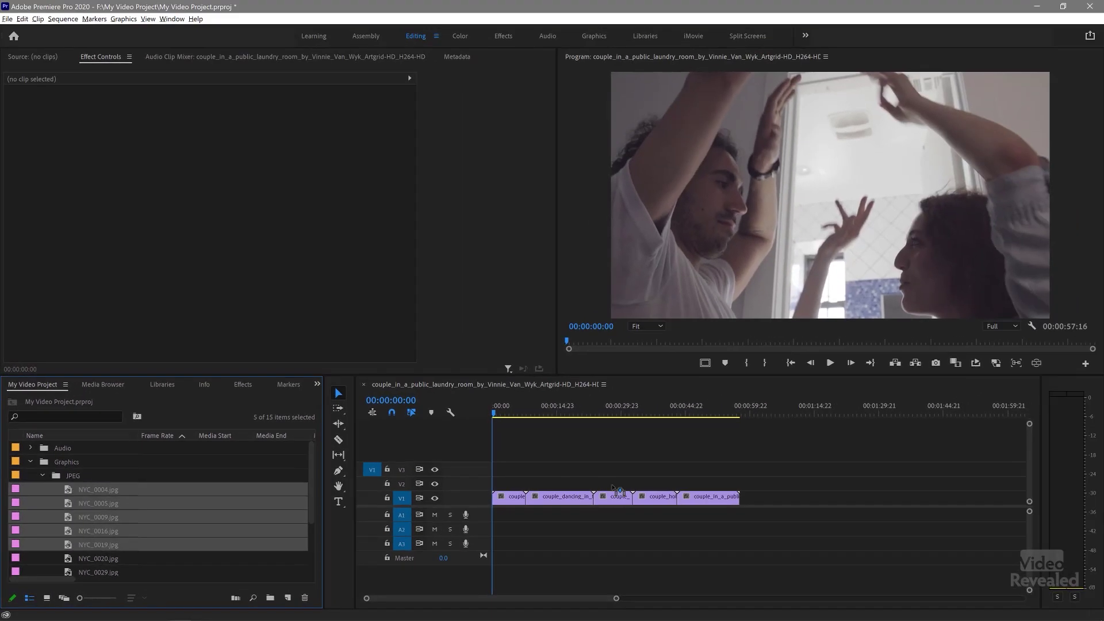
drag(616, 489, 742, 497)
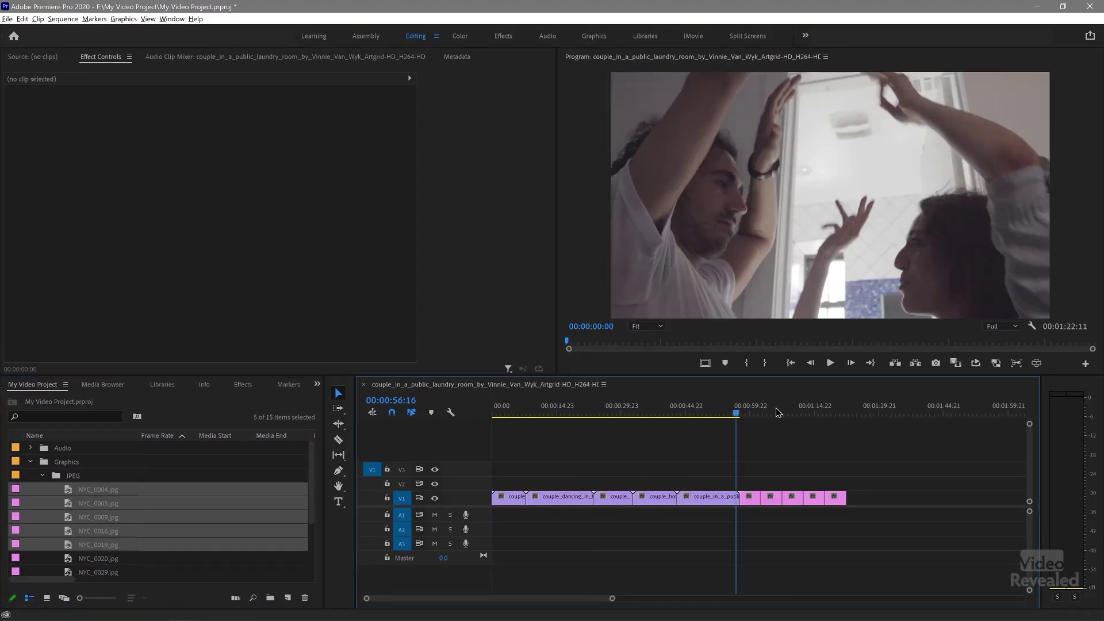
drag(792, 412, 792, 412)
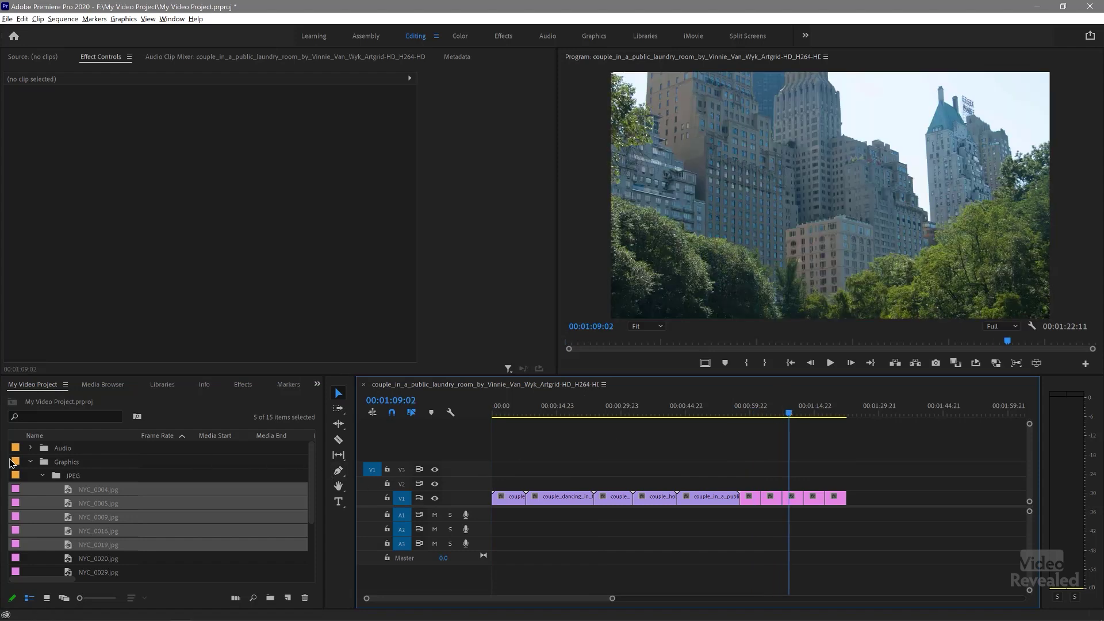
Place the 342pm music at the sequence start on A1 and enlarge tracks V1 and A1
click(31, 463)
click(31, 448)
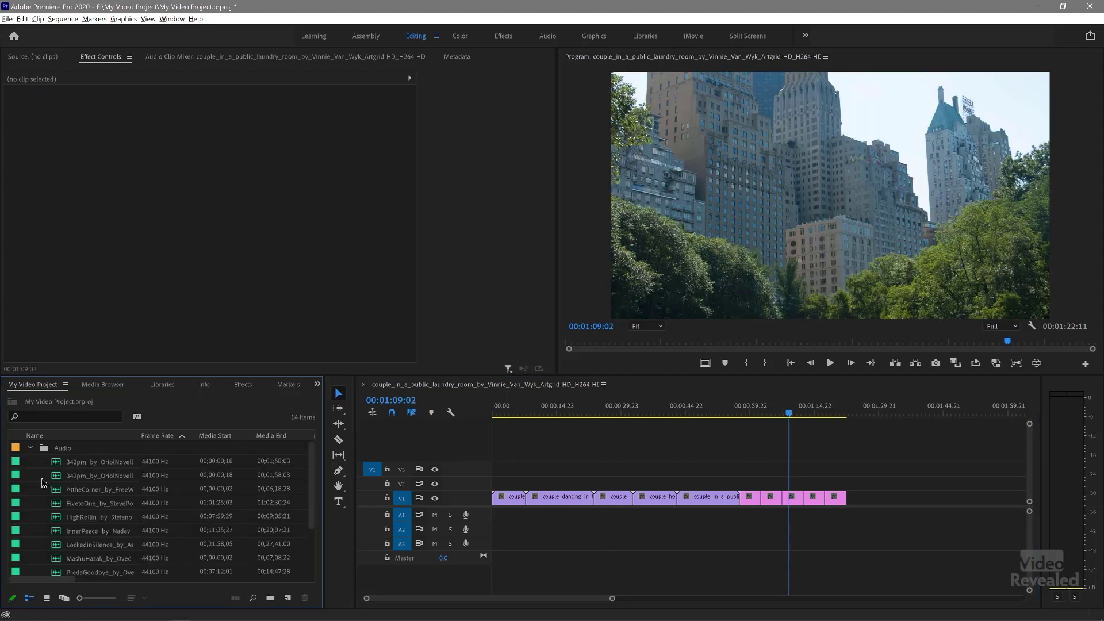
drag(57, 479, 486, 514)
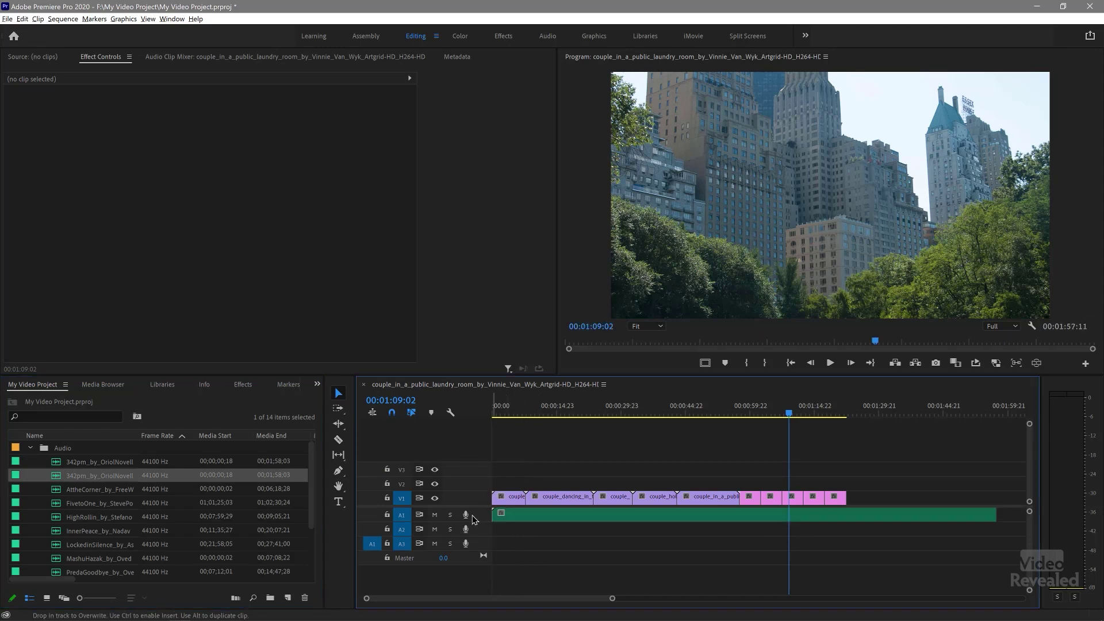
double_click(484, 501)
double_click(486, 518)
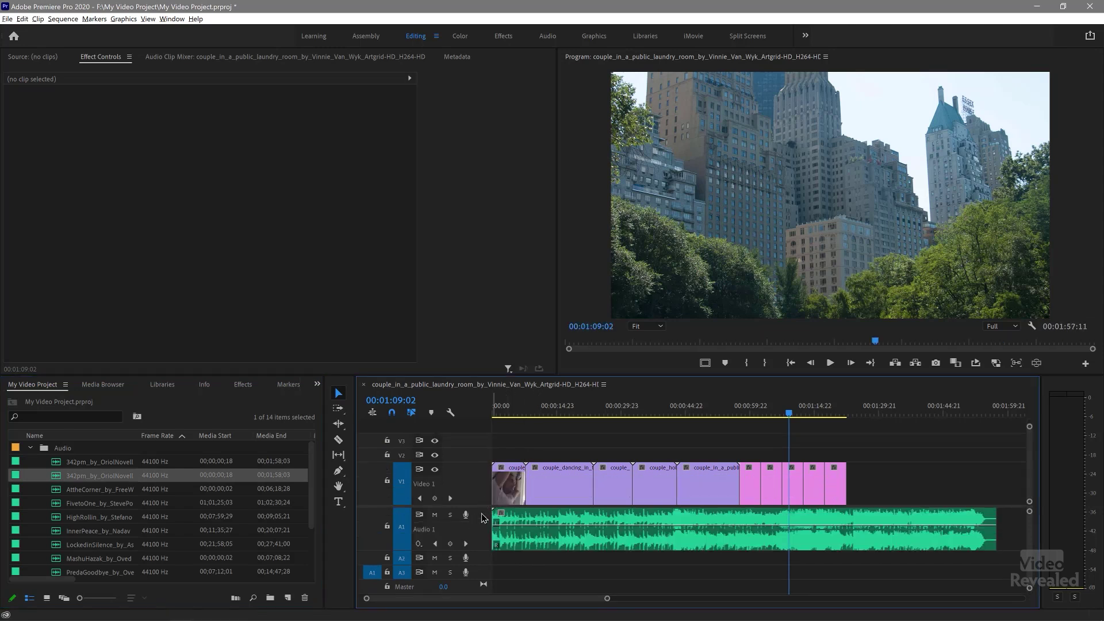
Save the project, then check that My Video Project.prproj is in the Adobe Premiere Pro Auto-Save folder on F:
key(ctrl+s)
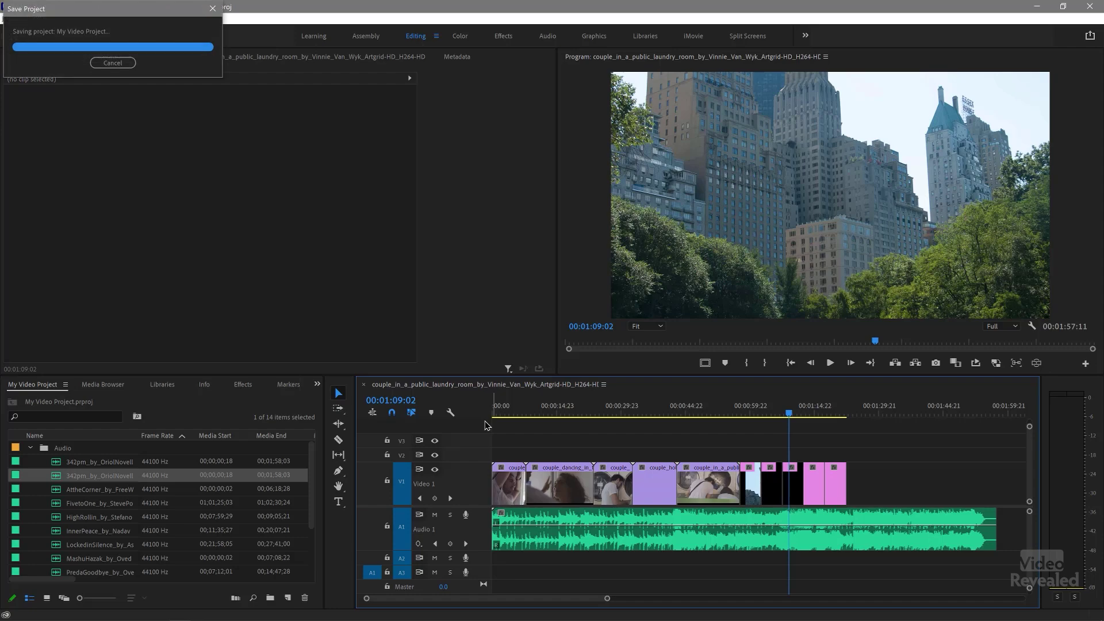
key(alt+Tab)
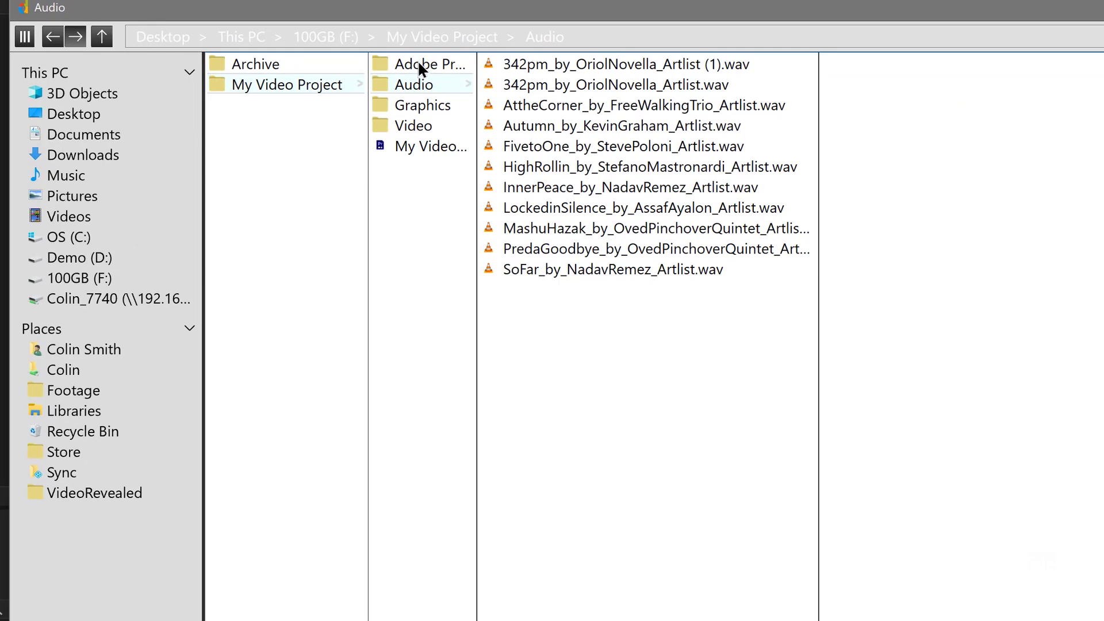
click(419, 64)
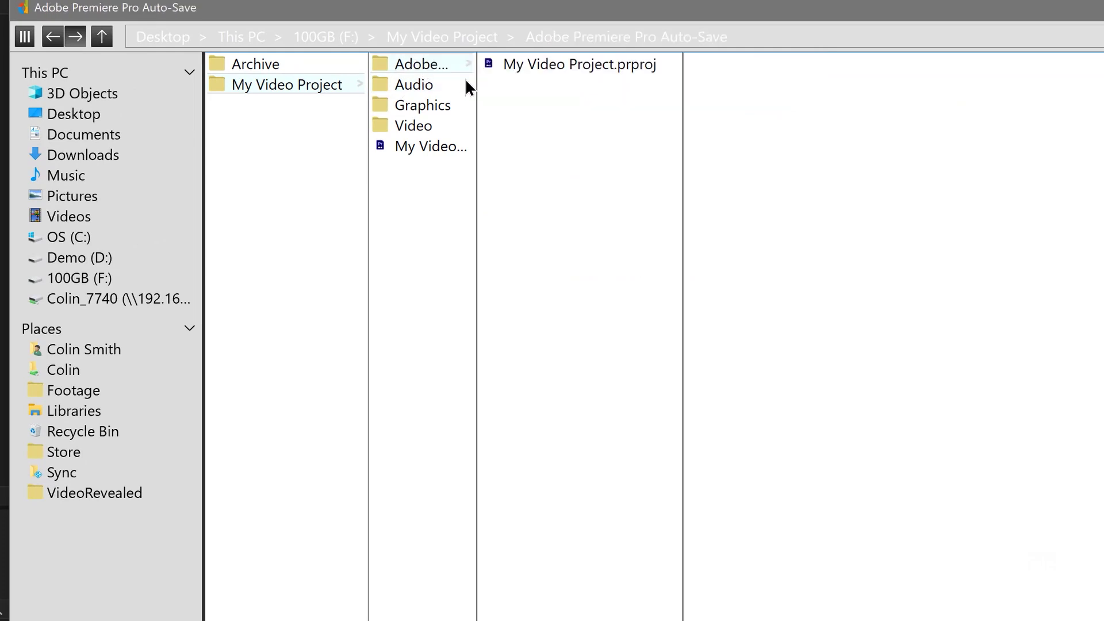
drag(476, 82, 678, 91)
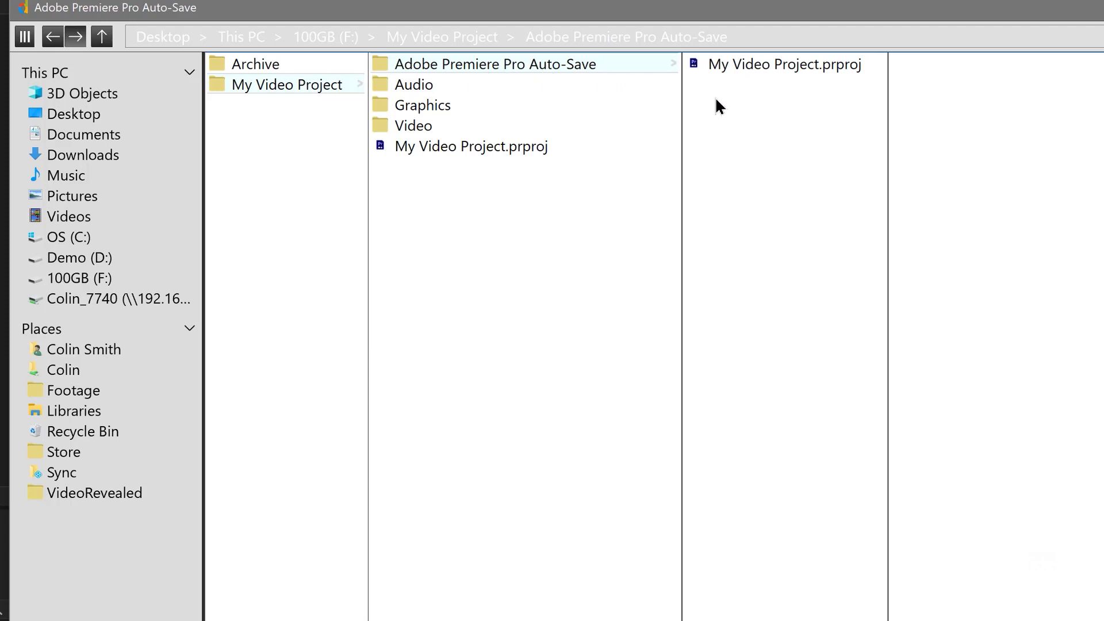
click(408, 147)
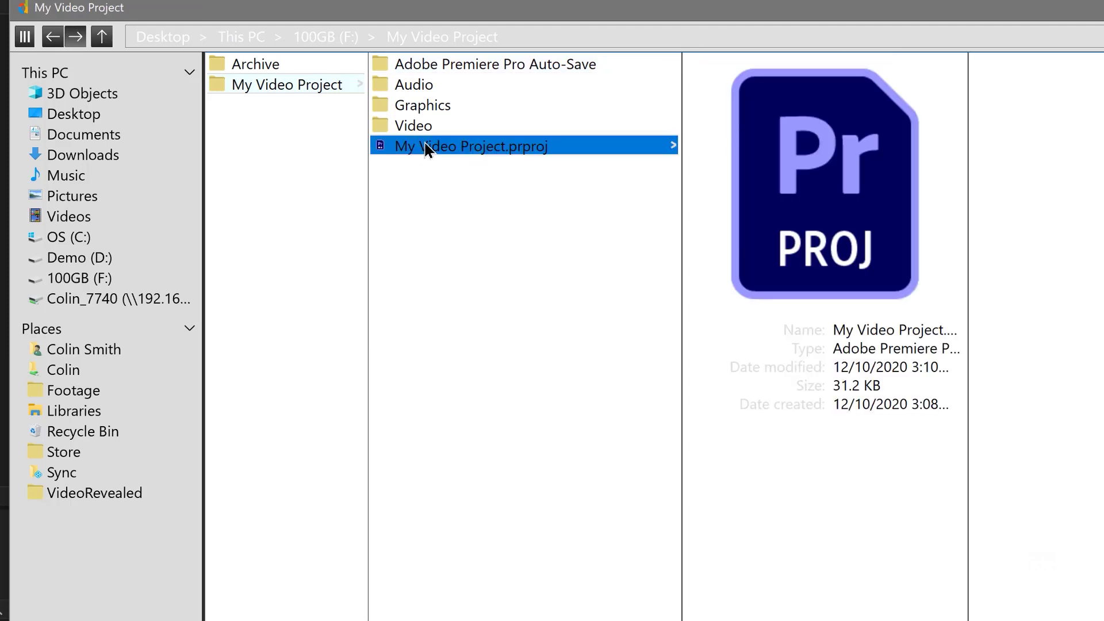
click(435, 66)
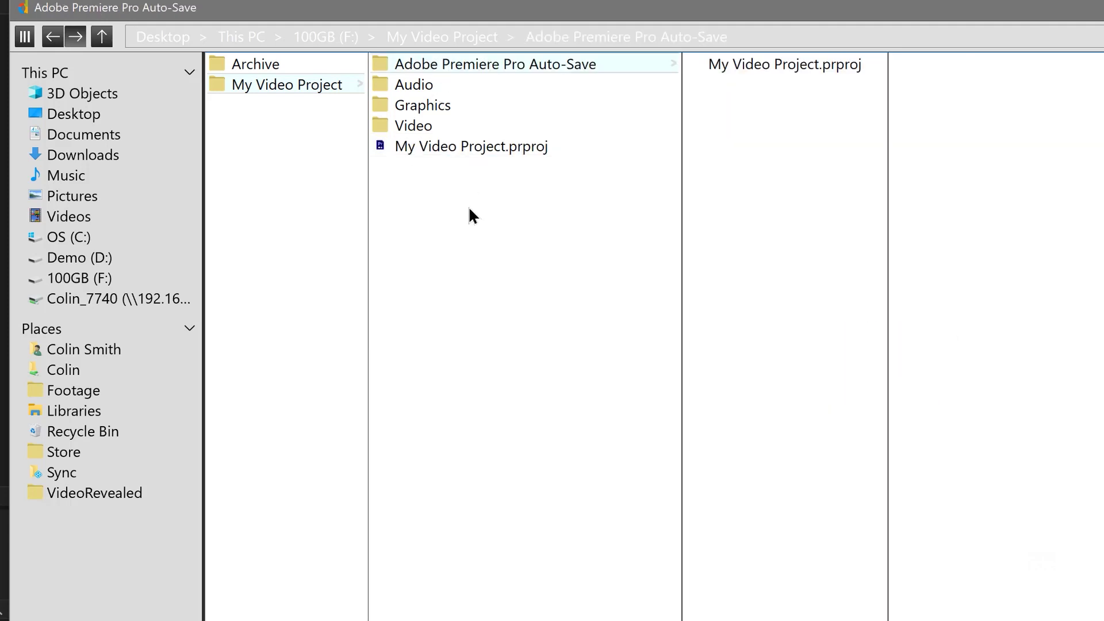